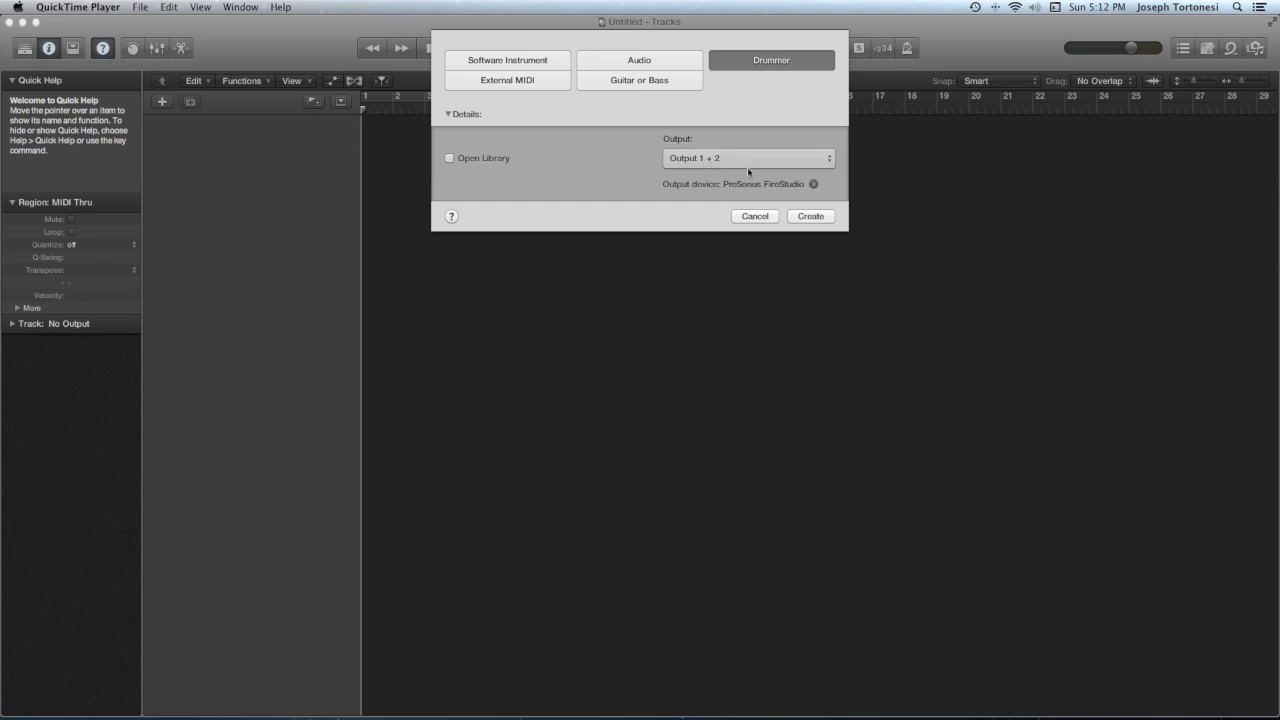
Create a Drummer track routed to Output 1 + 2 and play through its two drum regions
{"action": "left_click", "coordinate": [811, 218]}
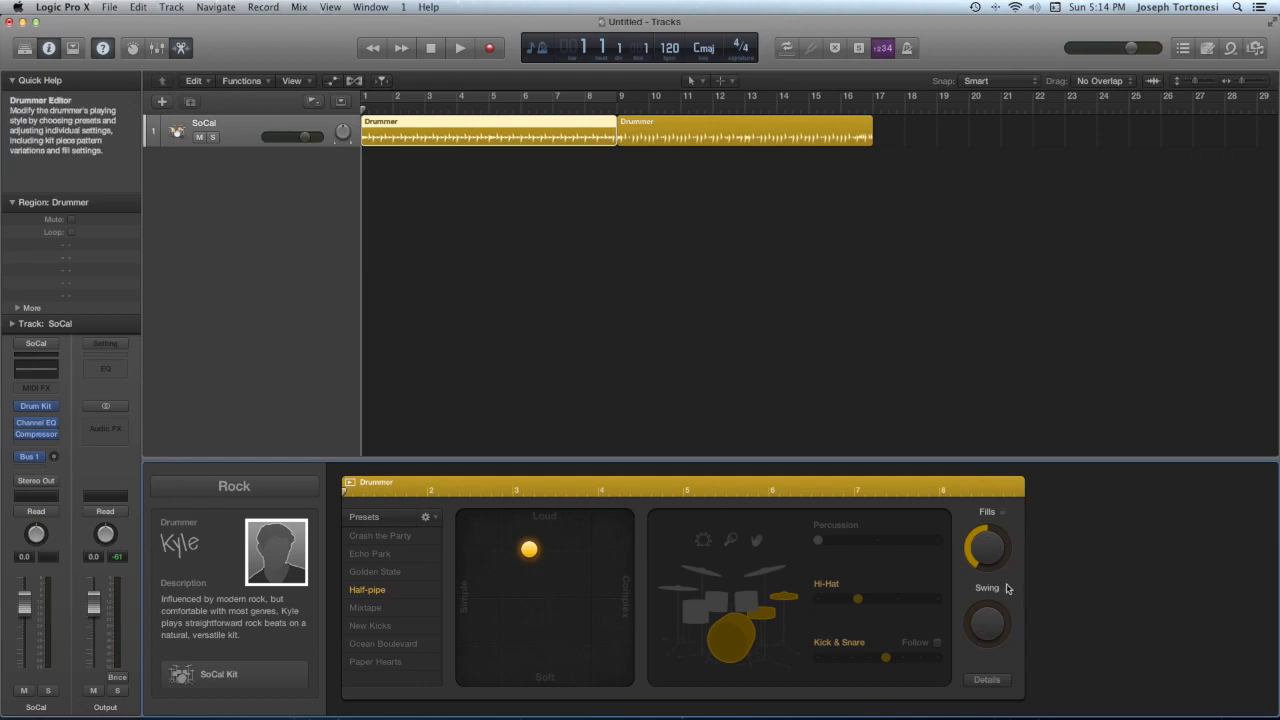
{"action": "left_click", "coordinate": [460, 50]}
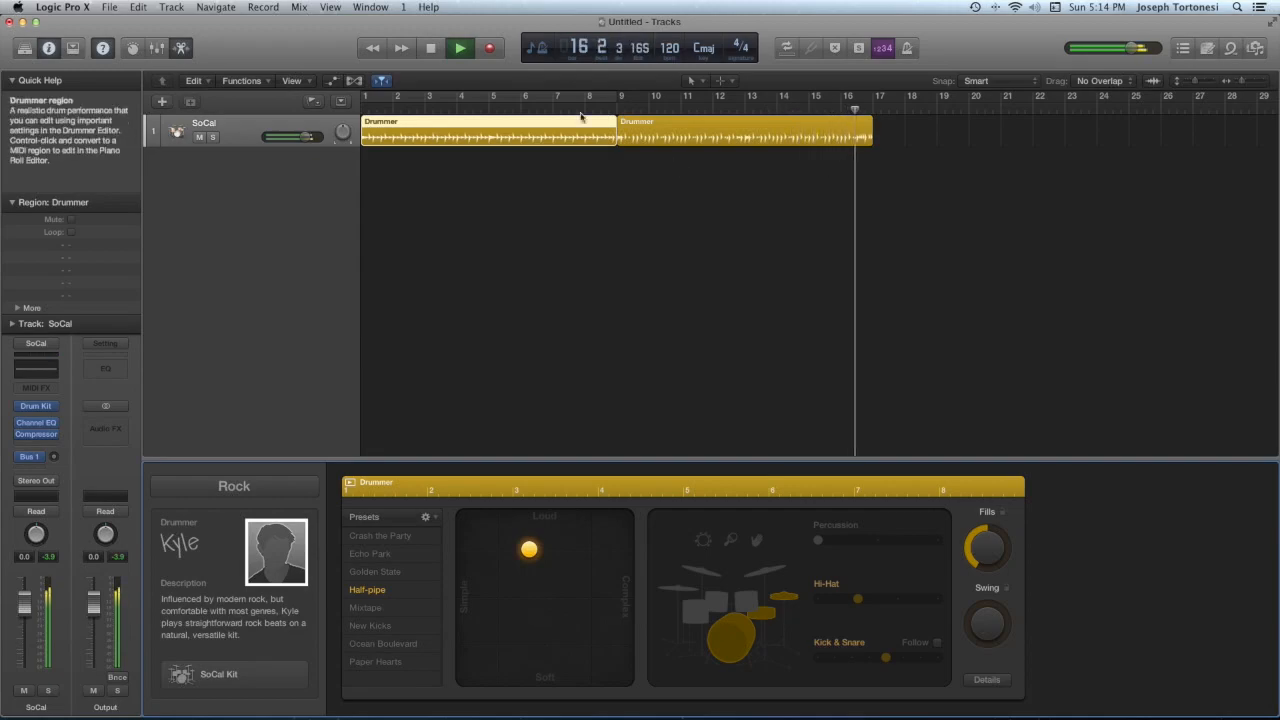
{"action": "left_click", "coordinate": [460, 48]}
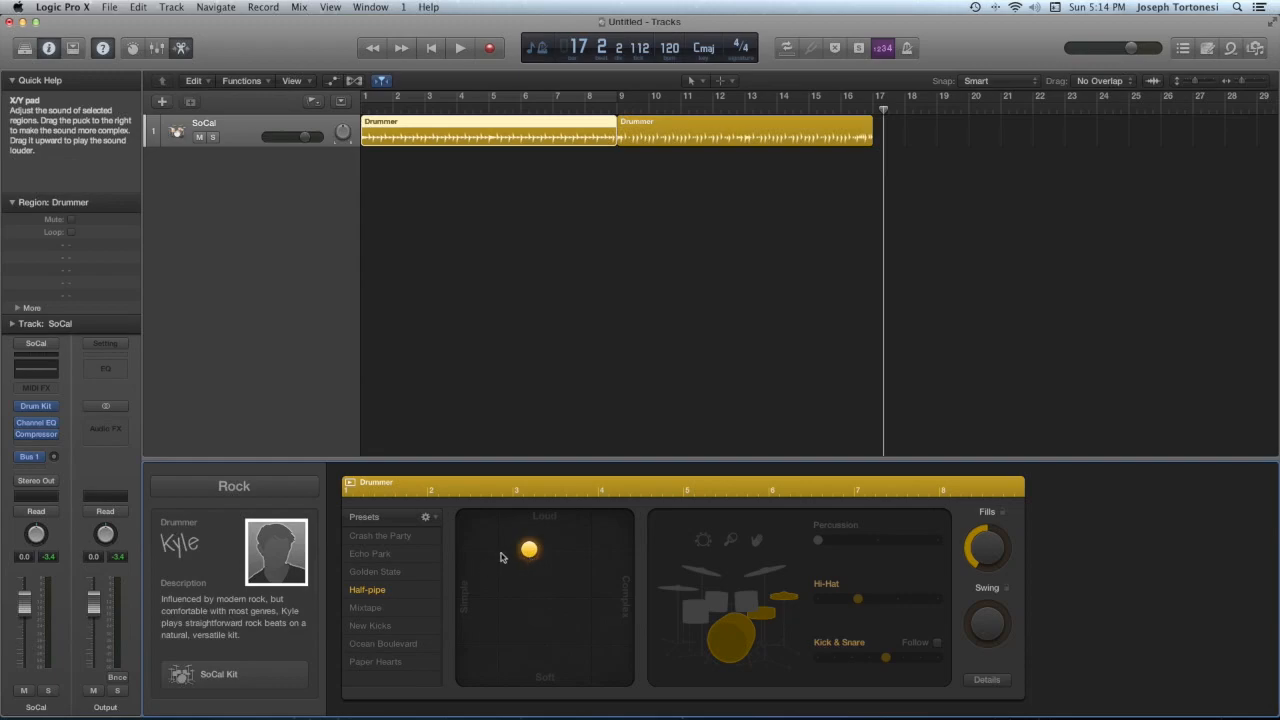
Set the first drum region to a soft, simple feel on the X/Y pad and play the track from the beginning
{"action": "left_click_drag", "start_coordinate": [529, 549], "coordinate": [497, 657]}
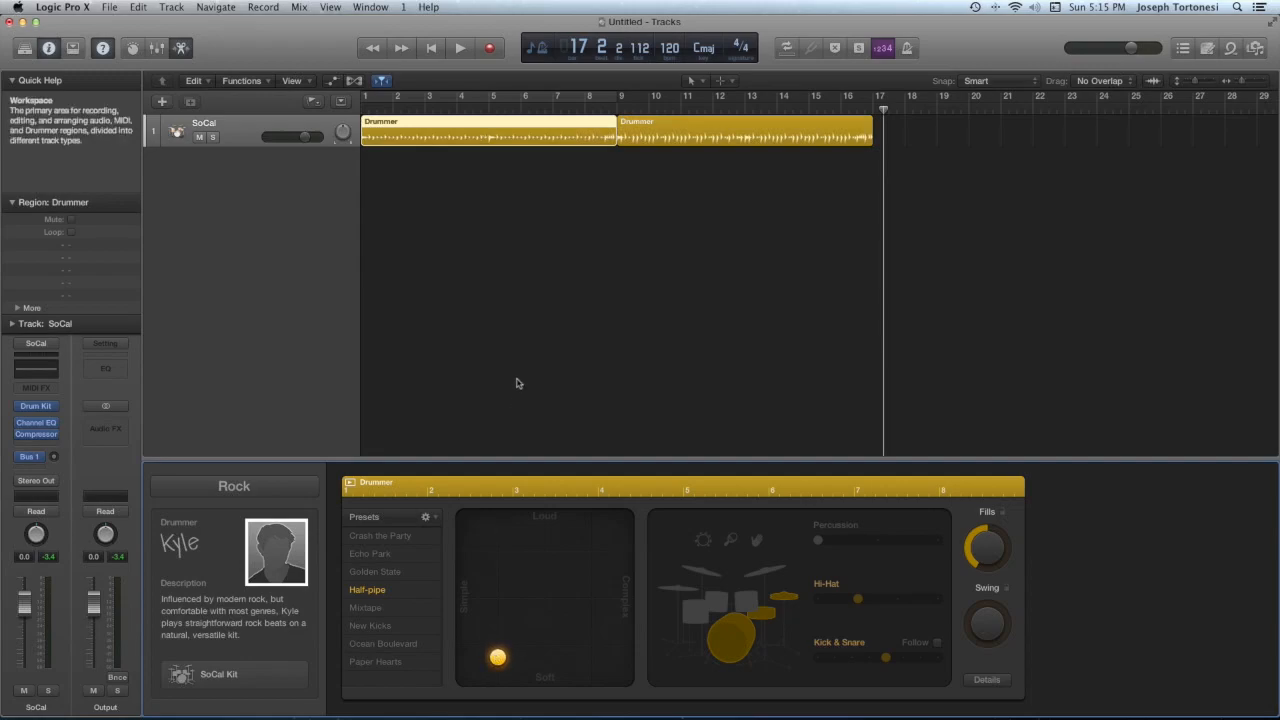
{"action": "left_click", "coordinate": [431, 52]}
{"action": "left_click", "coordinate": [460, 49]}
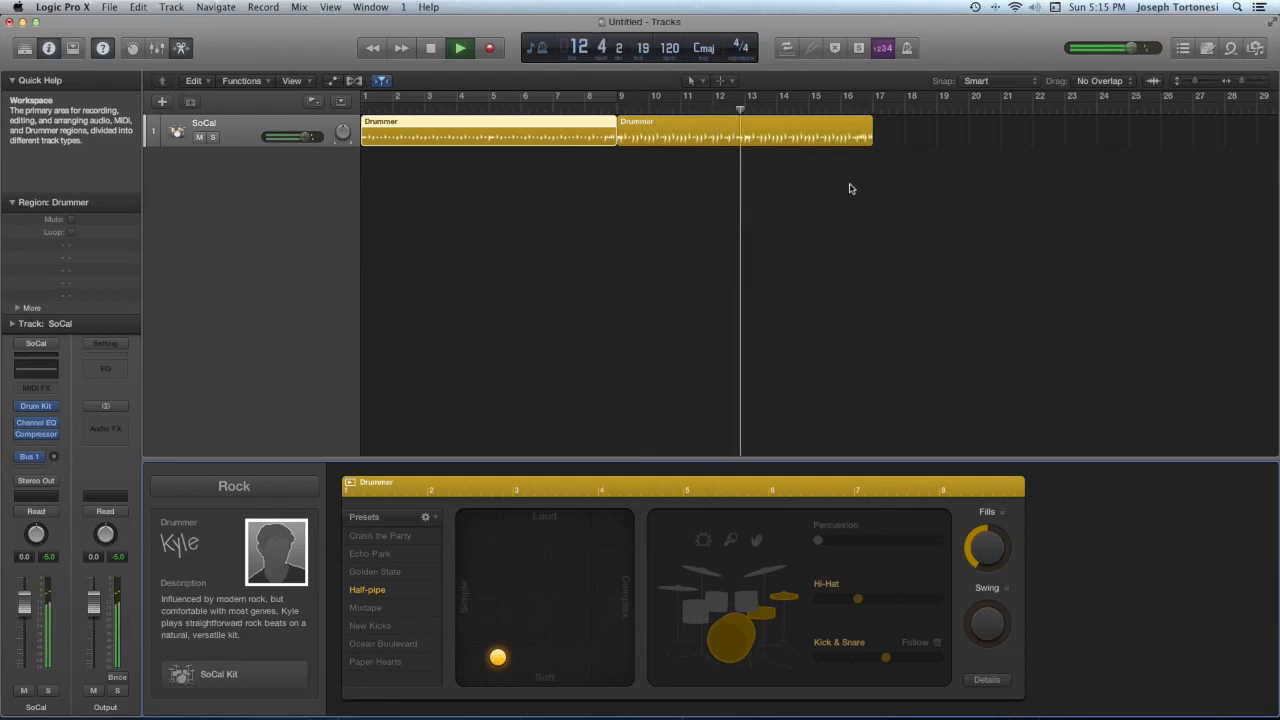
{"action": "left_click", "coordinate": [432, 49]}
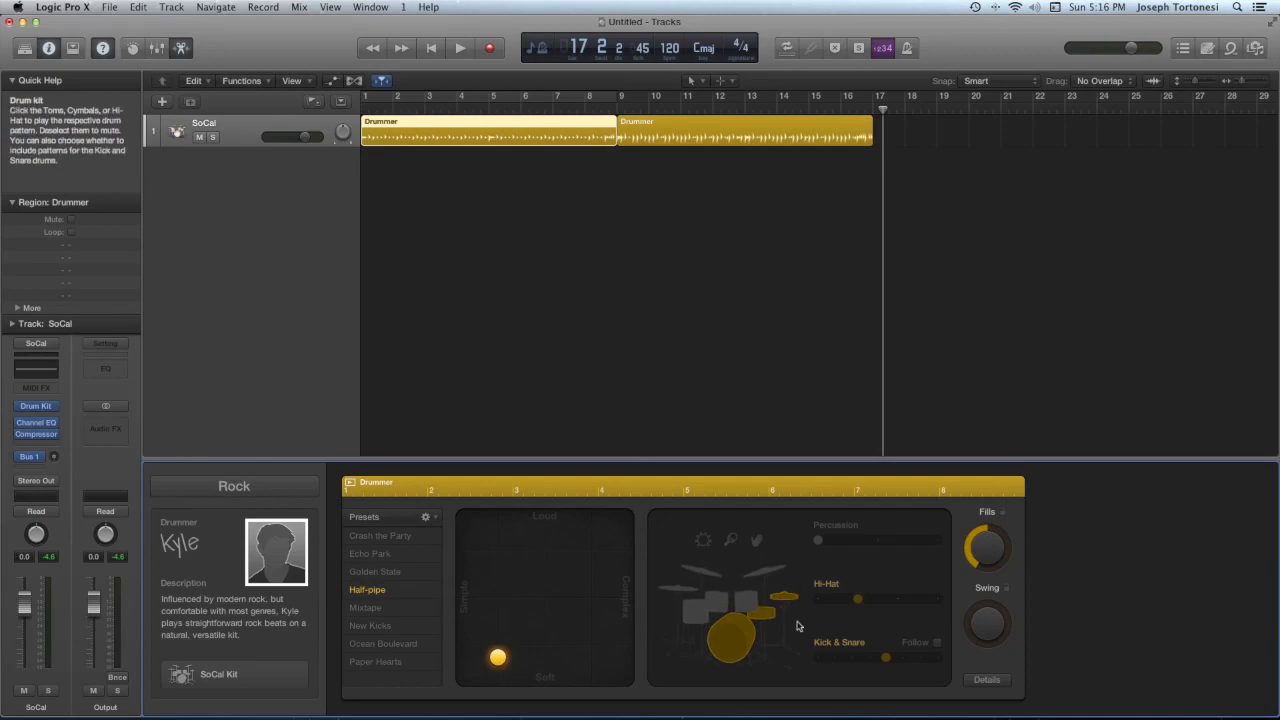
Switch the first region's pattern from hi-hat to toms, trying another toms variation before going back to the lowest one
{"action": "left_click", "coordinate": [722, 607]}
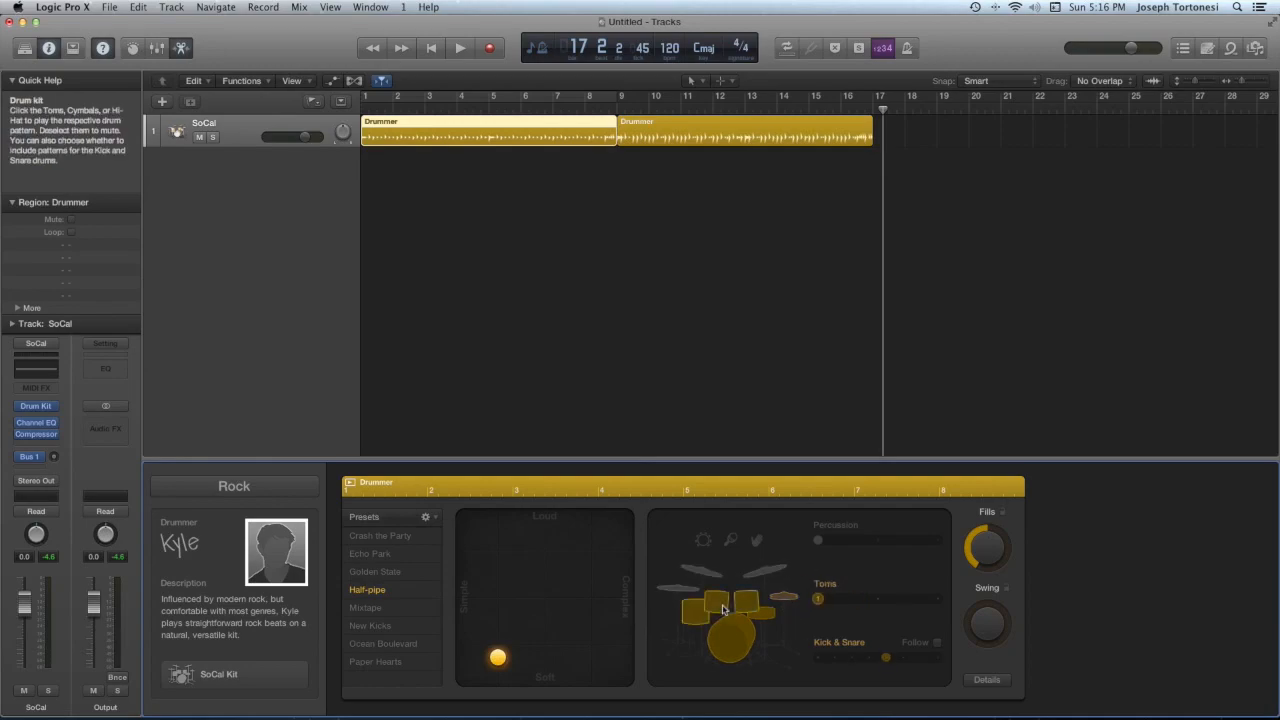
{"action": "left_click", "coordinate": [788, 598]}
{"action": "left_click", "coordinate": [741, 604]}
{"action": "left_click", "coordinate": [781, 601]}
{"action": "left_click", "coordinate": [716, 610]}
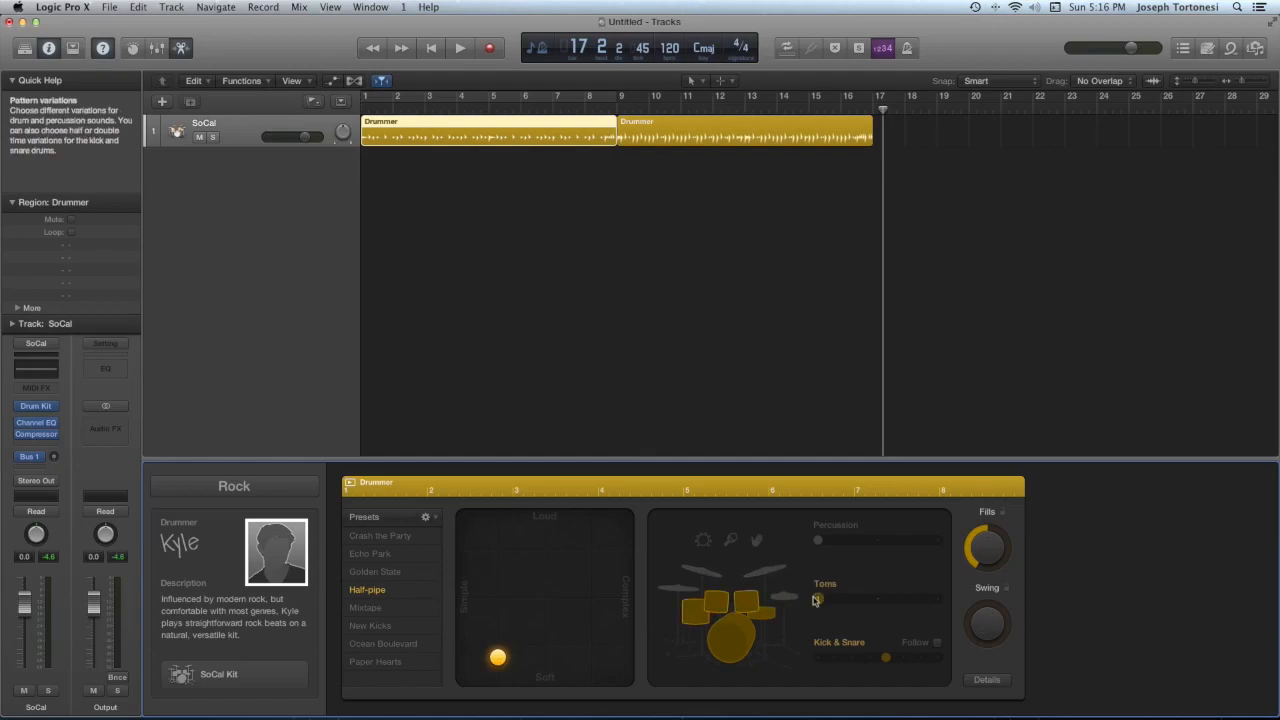
{"action": "left_click_drag", "start_coordinate": [818, 599], "coordinate": [856, 602]}
{"action": "left_click_drag", "start_coordinate": [879, 599], "coordinate": [818, 599]}
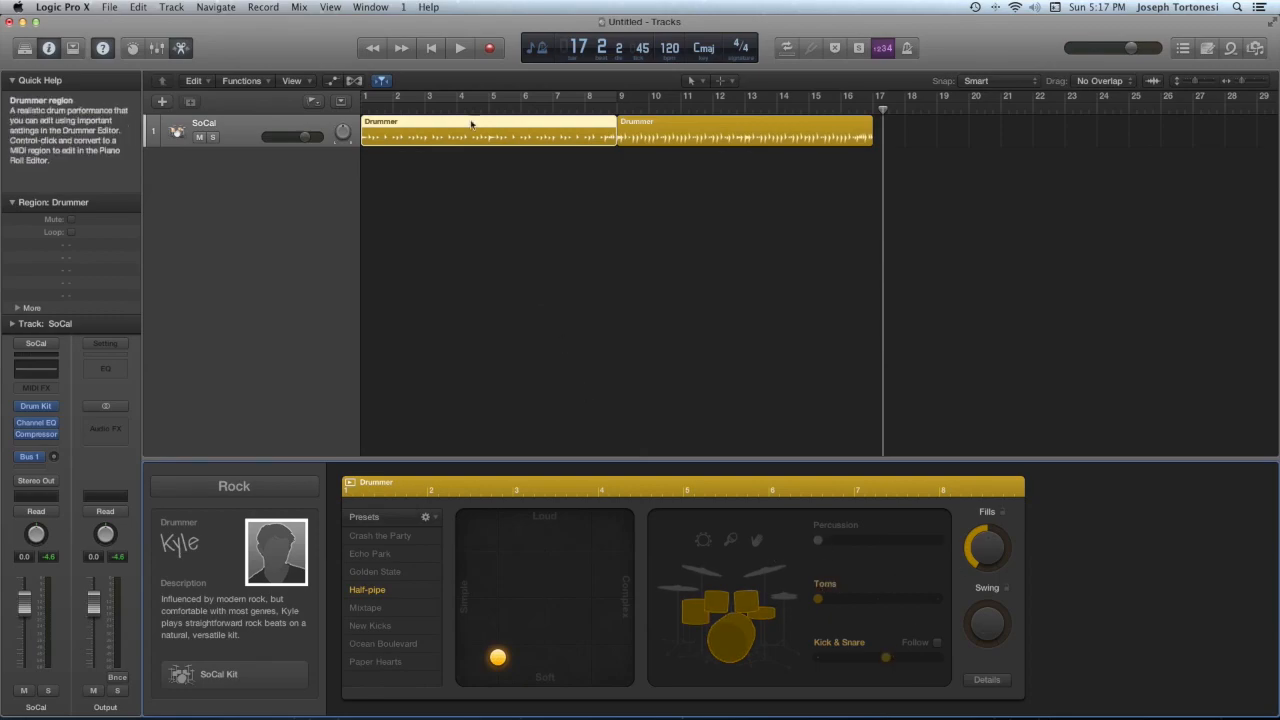
Play the drum track from the beginning to hear the toms pattern
{"action": "left_click", "coordinate": [434, 48]}
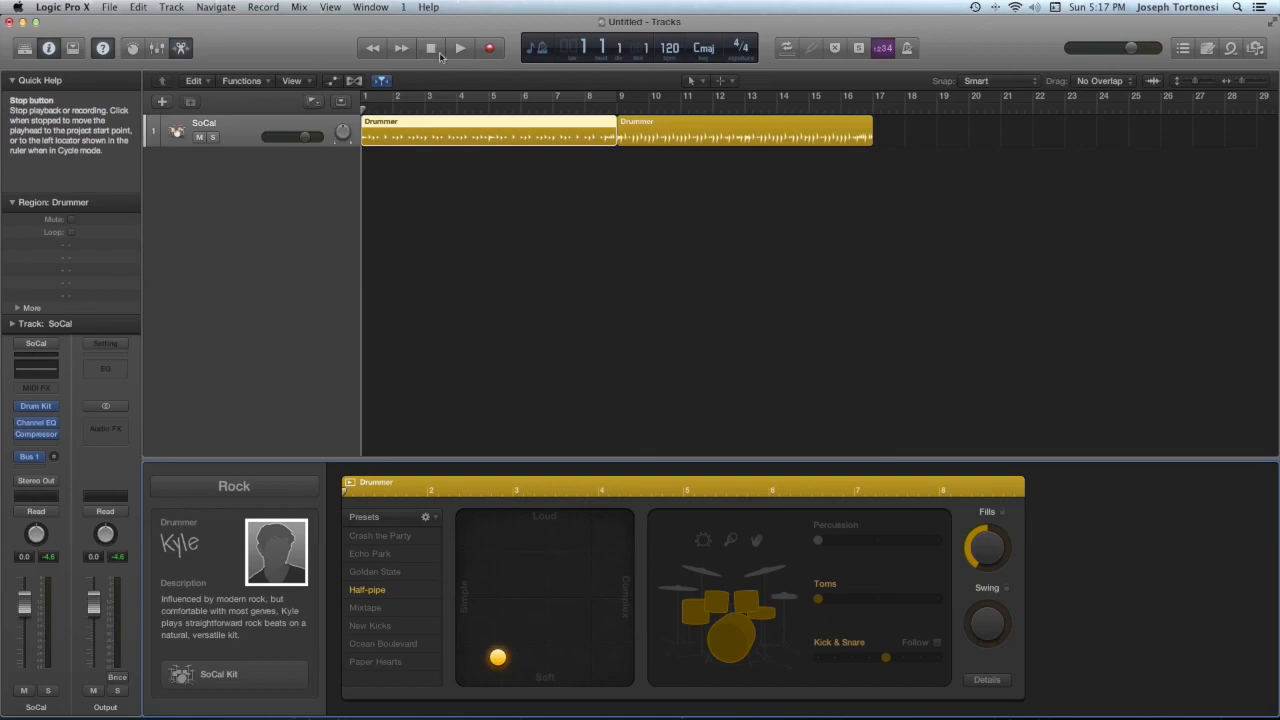
{"action": "left_click", "coordinate": [460, 50]}
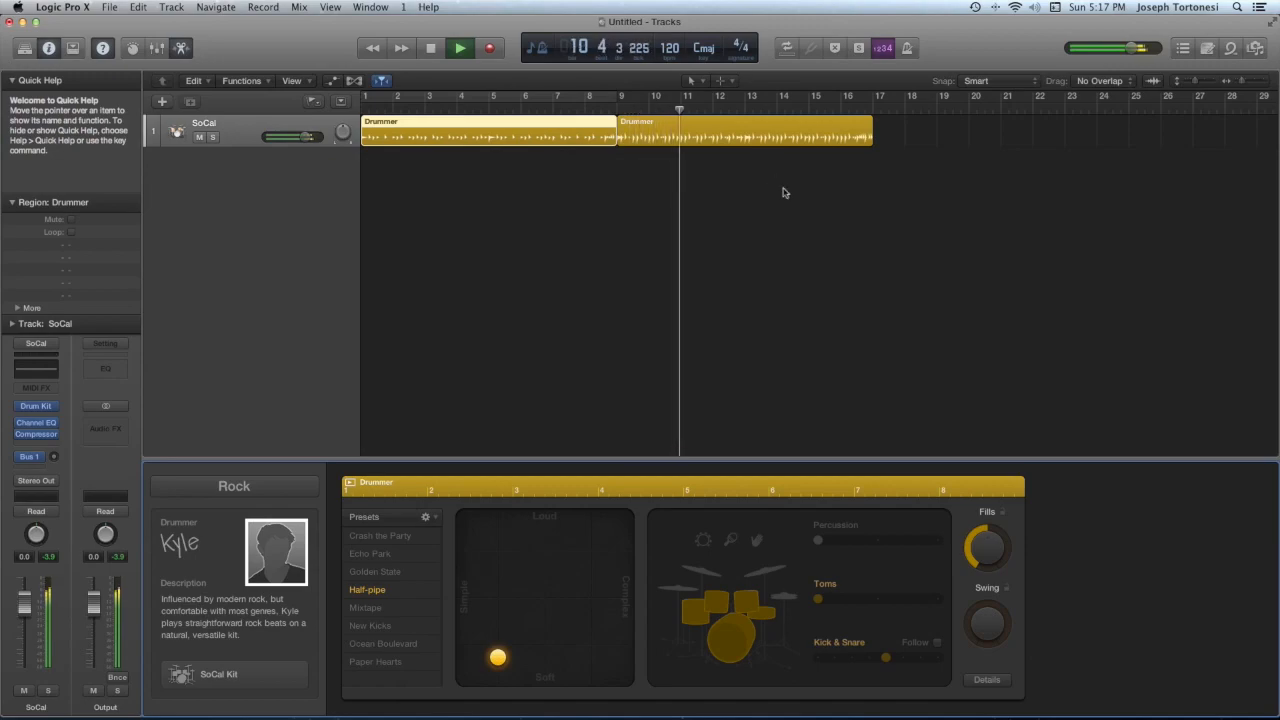
{"action": "left_click", "coordinate": [432, 48]}
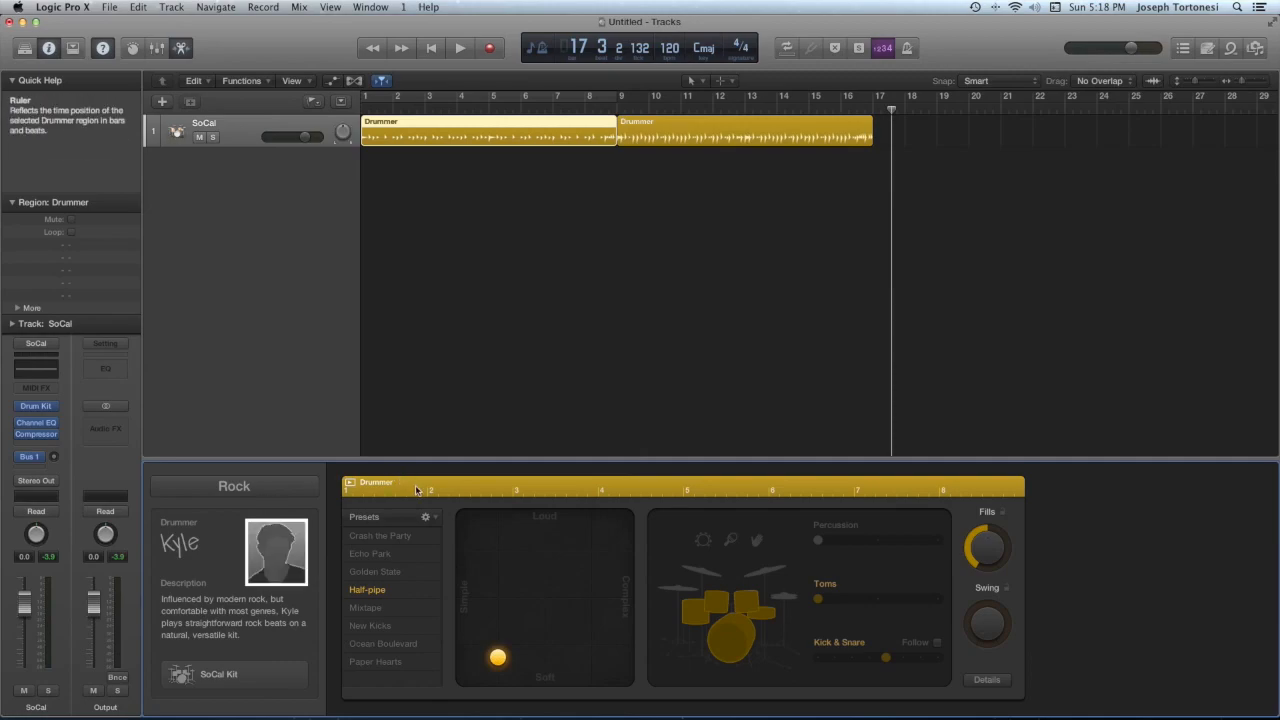
Change the drummer genre to Alternative, choose the drummer Gavin and accept replacing the existing region settings
{"action": "left_click", "coordinate": [249, 494]}
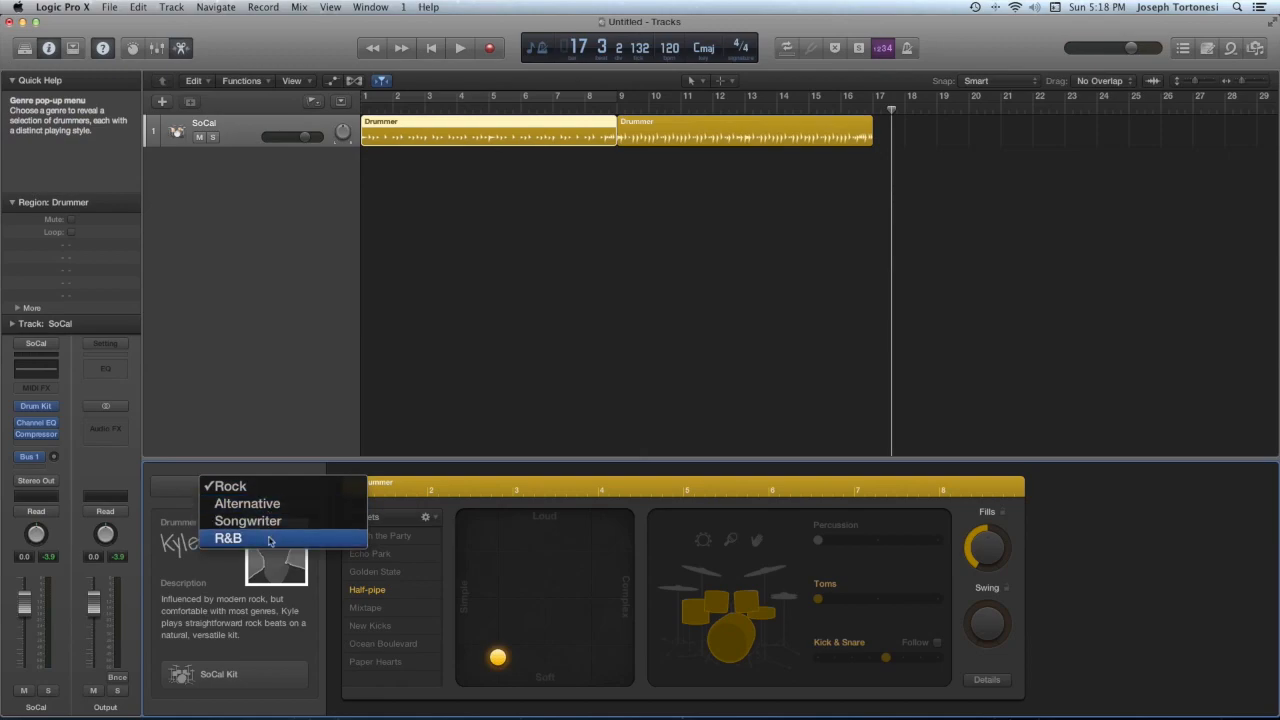
{"action": "left_click", "coordinate": [269, 505]}
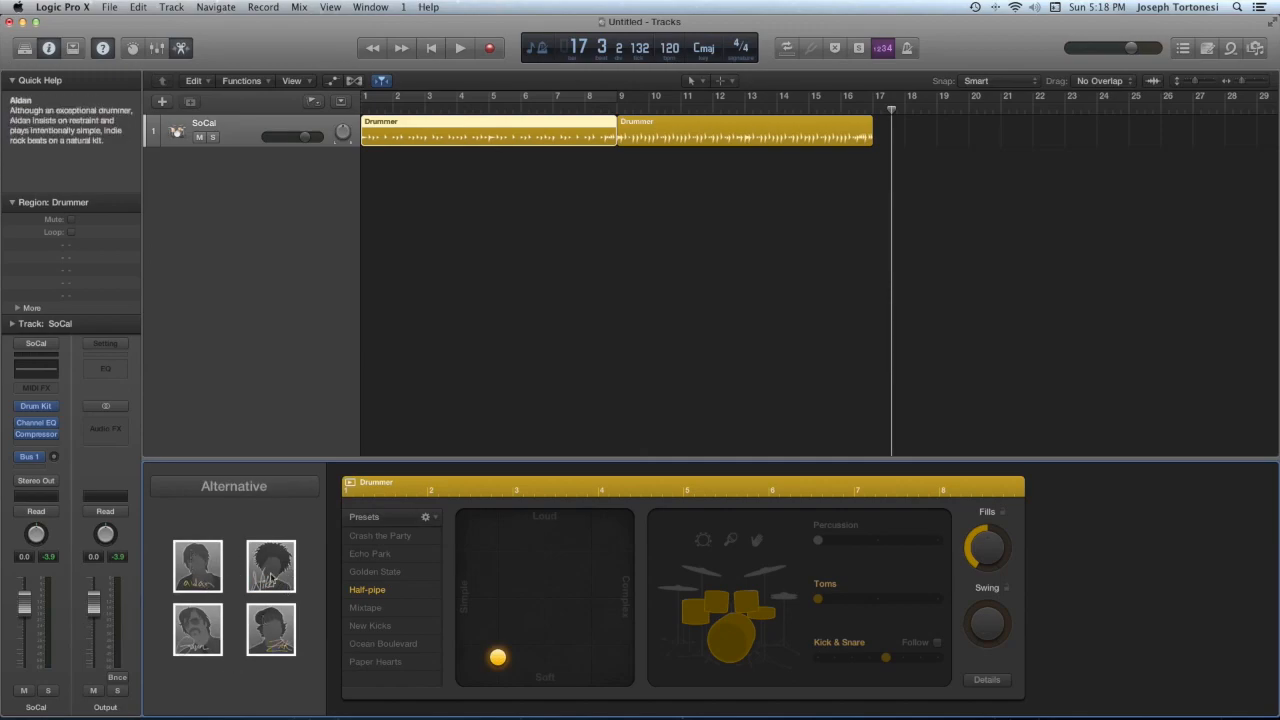
{"action": "left_click", "coordinate": [205, 648]}
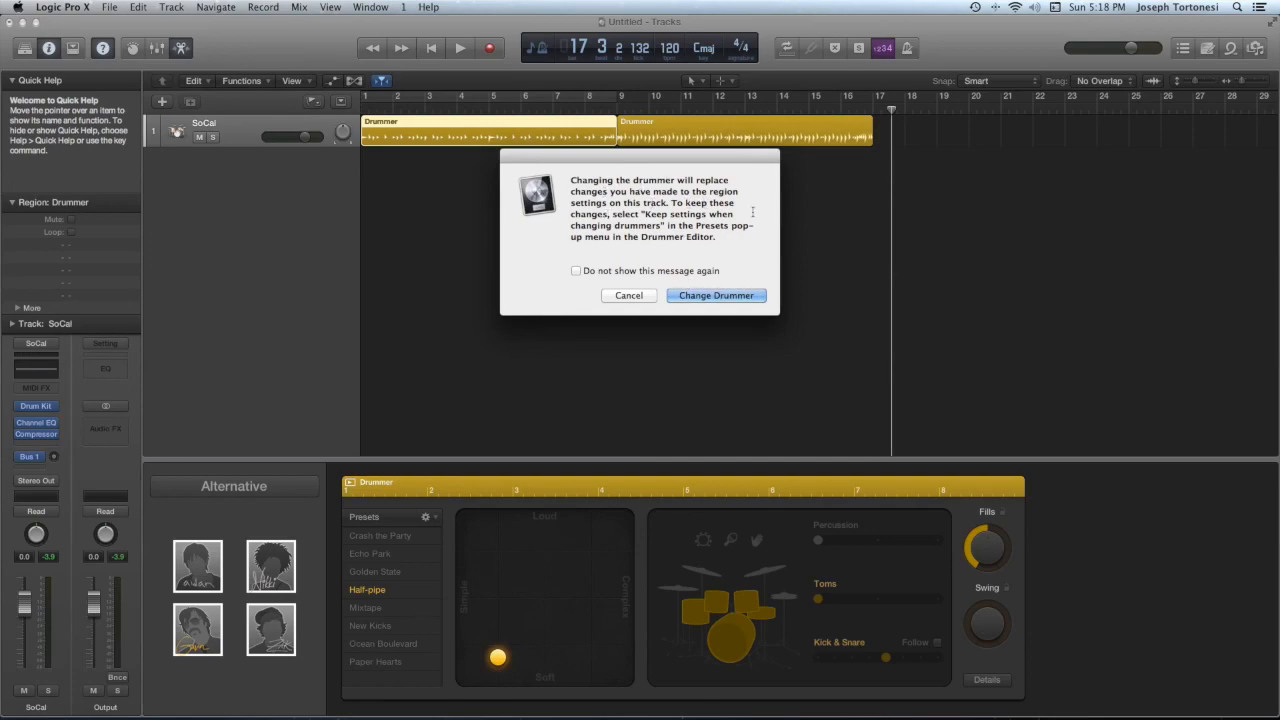
{"action": "left_click", "coordinate": [718, 296]}
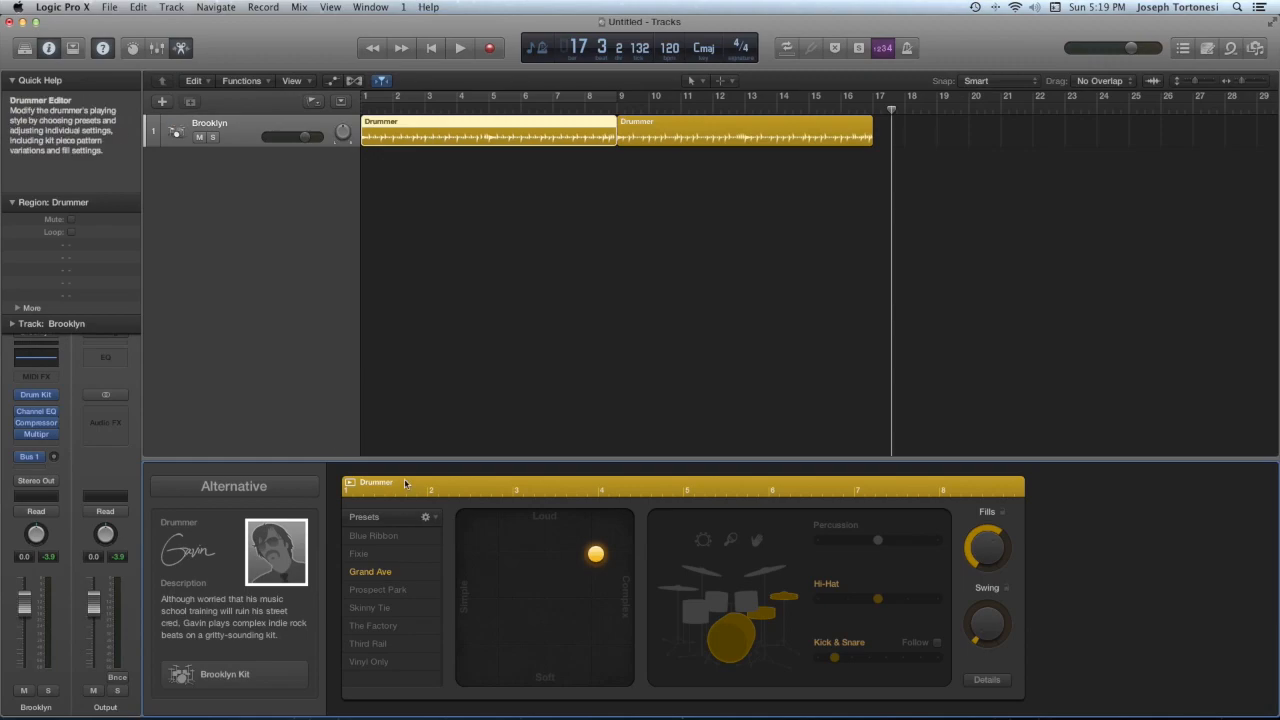
Play the track from the beginning with the new drummer, then return the playhead to bar 1
{"action": "left_click", "coordinate": [432, 48]}
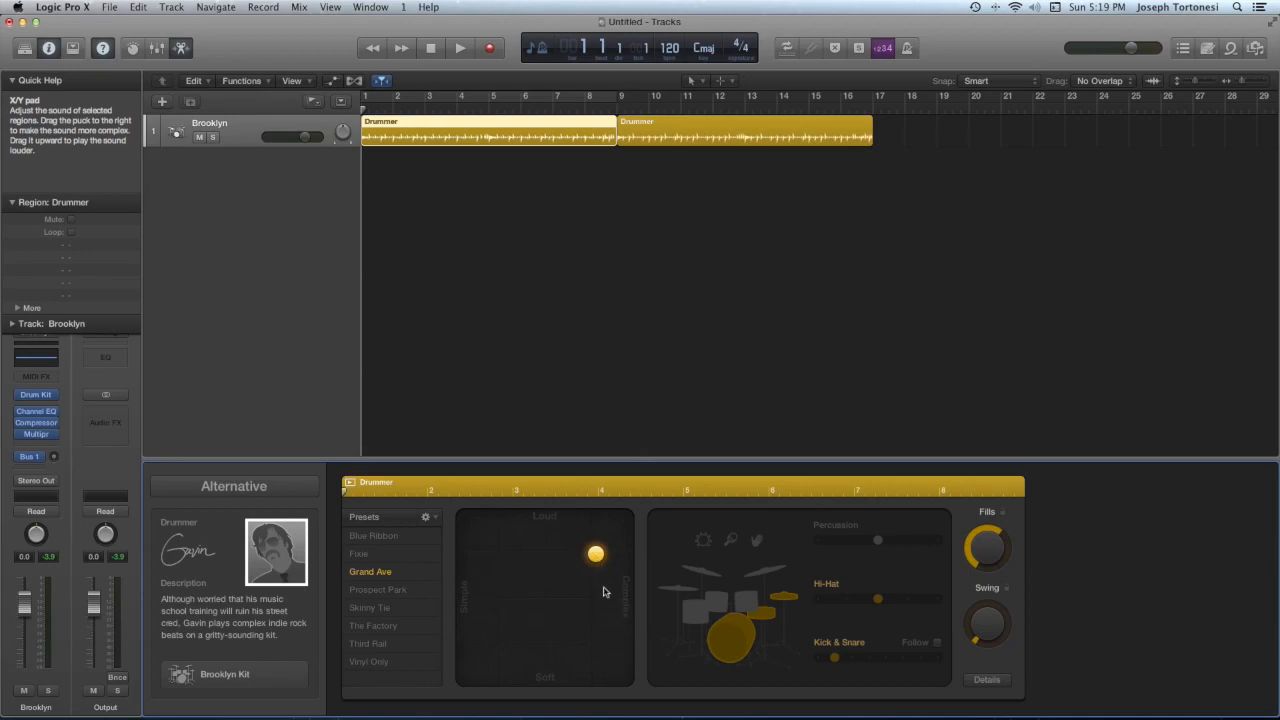
{"action": "left_click", "coordinate": [459, 49]}
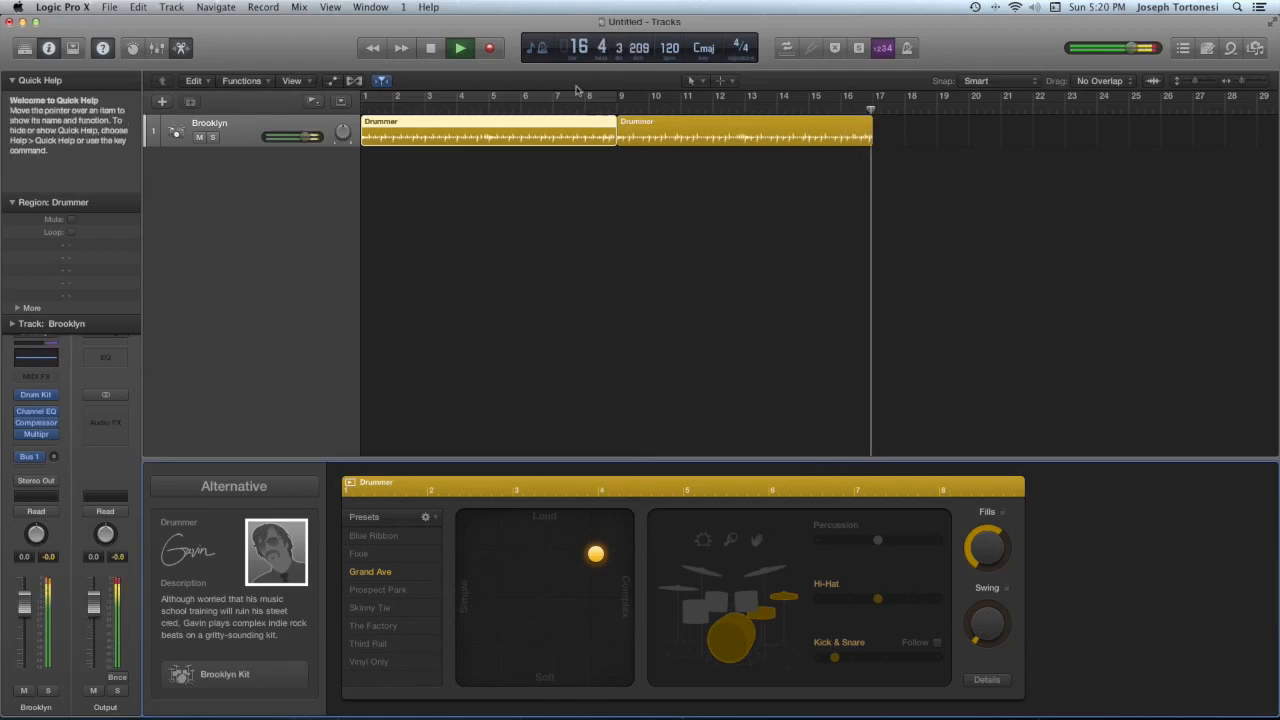
{"action": "left_click", "coordinate": [433, 51]}
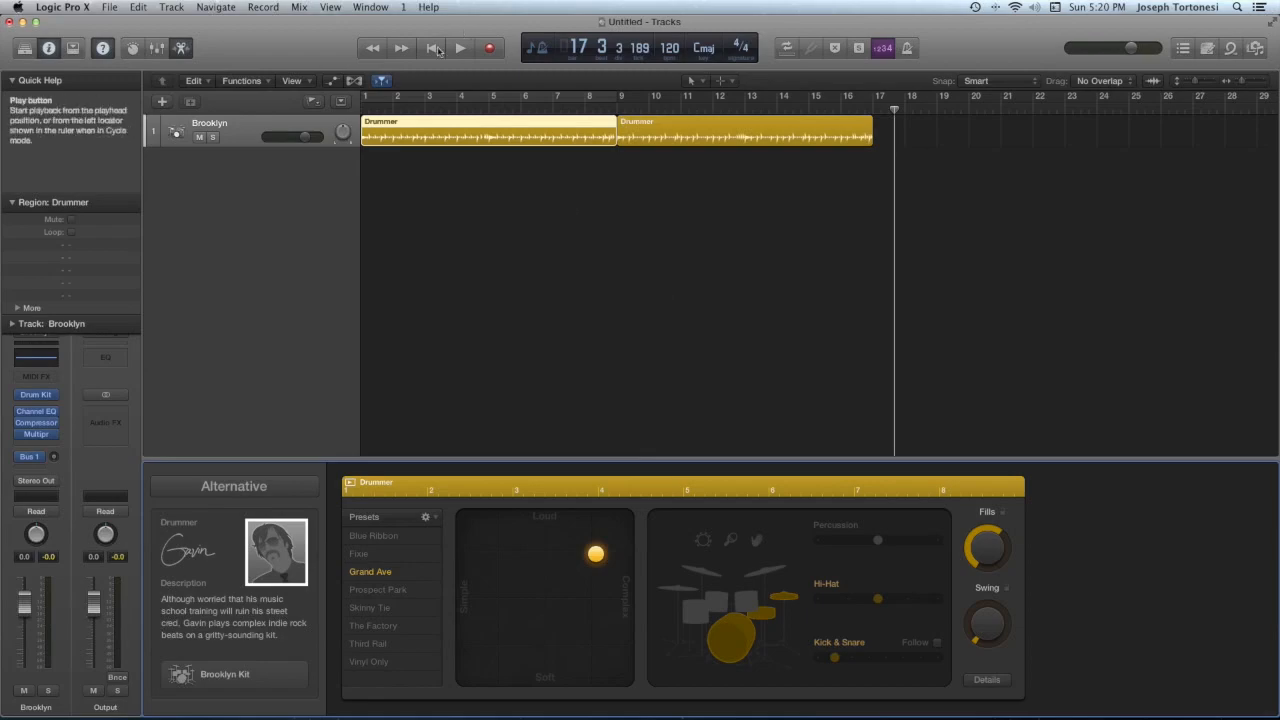
{"action": "key", "text": "Return"}
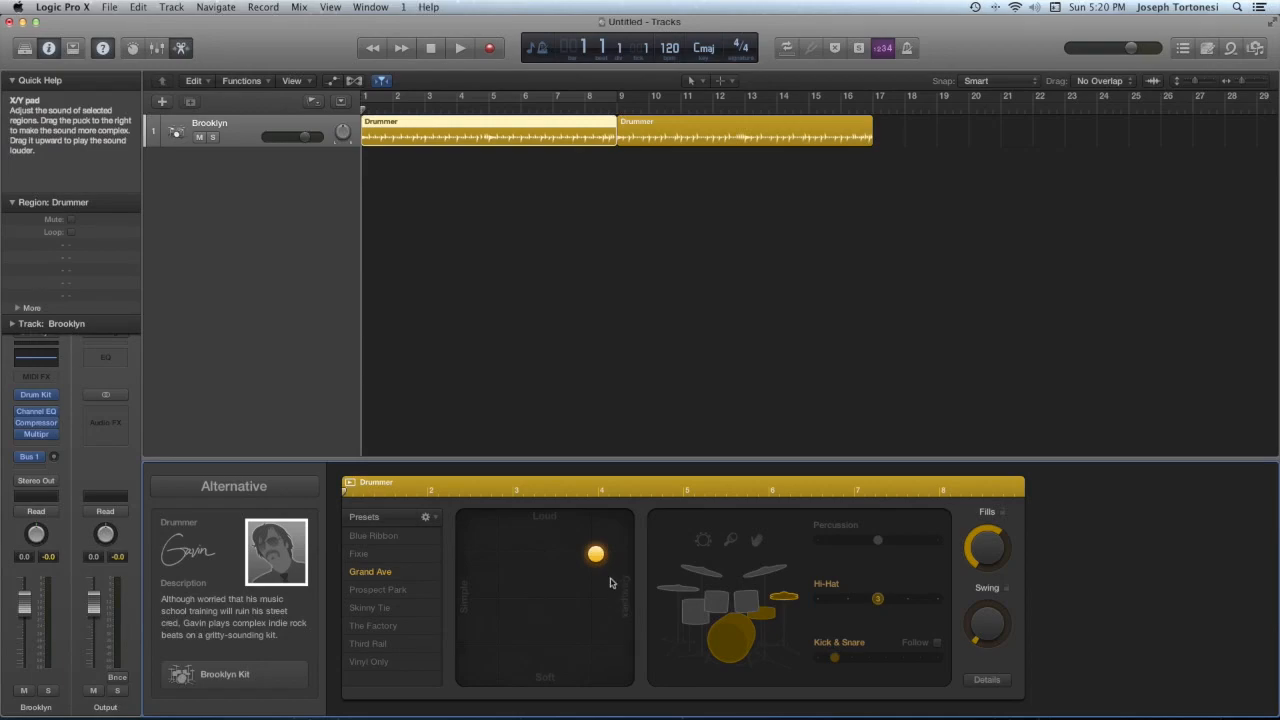
Lower the Fills amount of the first drum region and play the track to hear the result
{"action": "left_click_drag", "start_coordinate": [980, 548], "coordinate": [993, 622]}
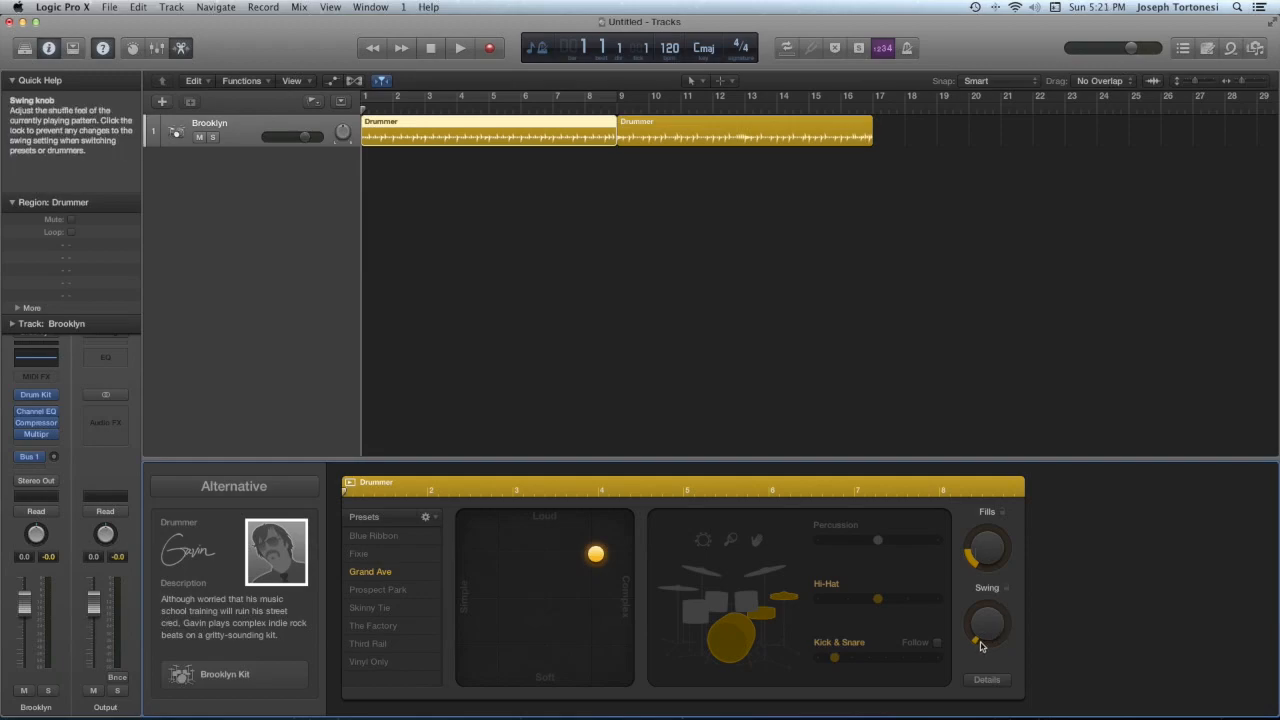
{"action": "left_click", "coordinate": [461, 52]}
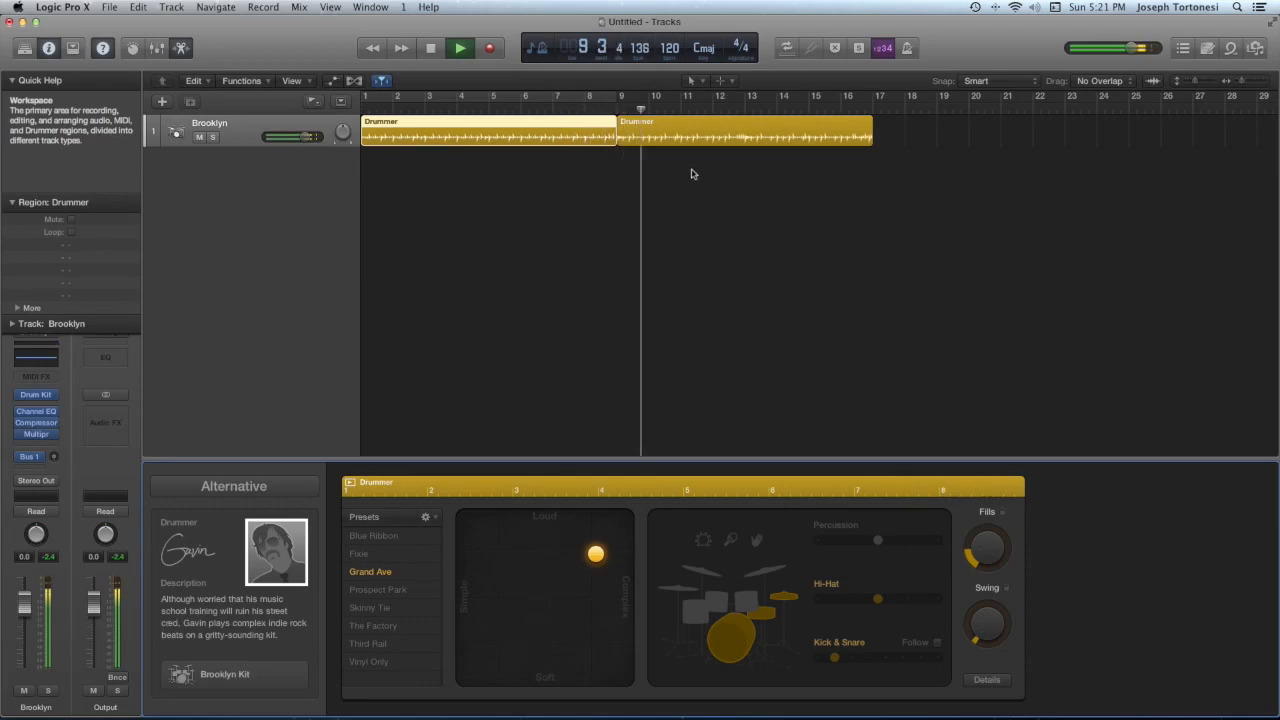
{"action": "left_click", "coordinate": [428, 50]}
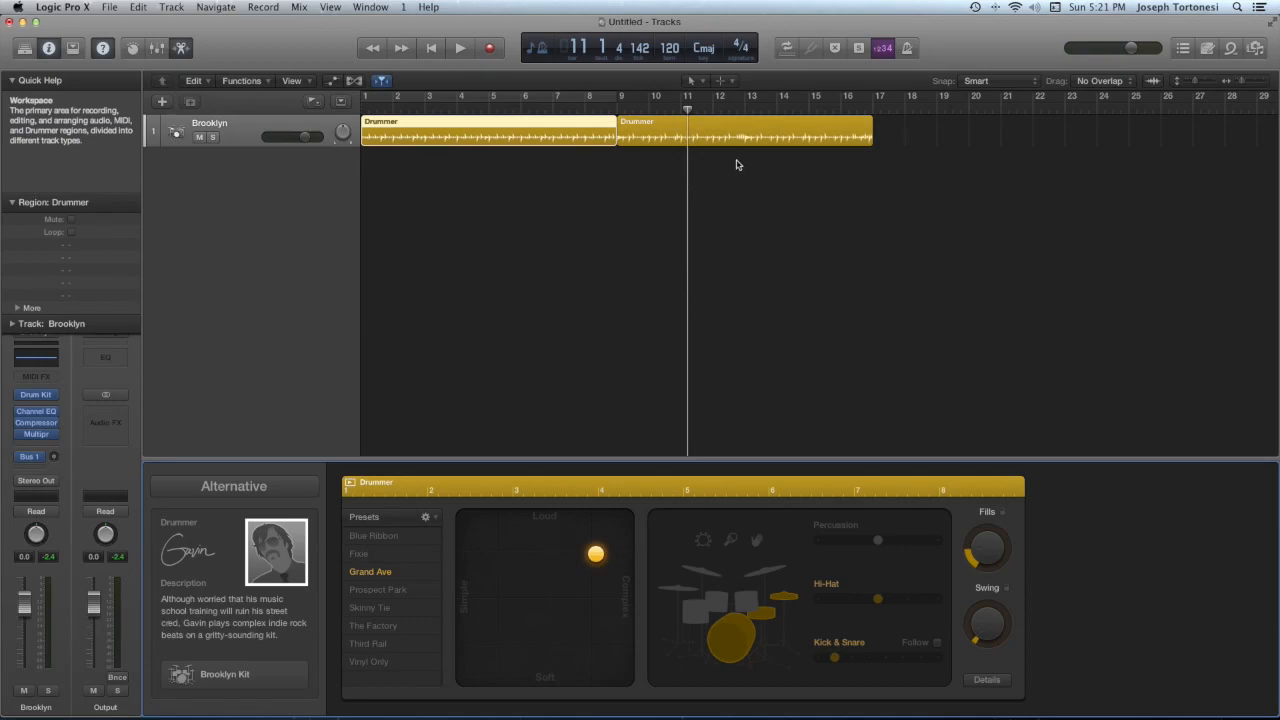
Lower the Fills amount of the second drum region and play it from bar 9
{"action": "left_click", "coordinate": [737, 127]}
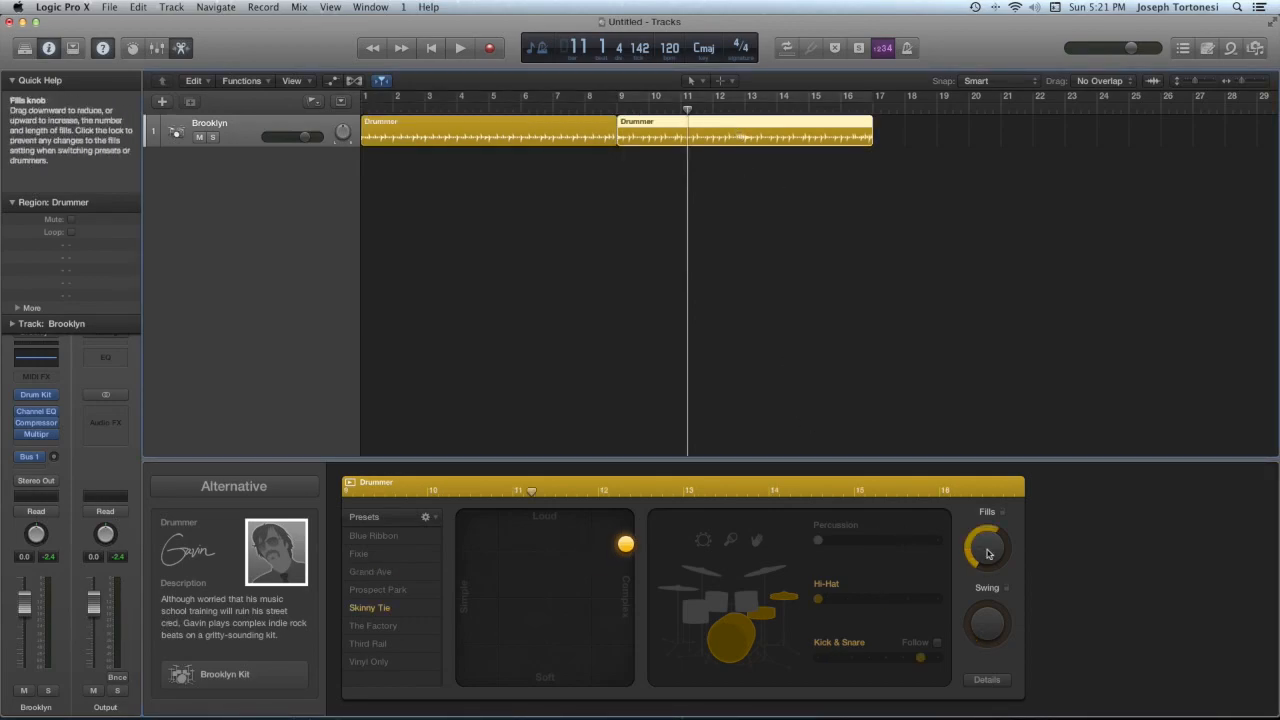
{"action": "left_click_drag", "start_coordinate": [992, 551], "coordinate": [980, 607]}
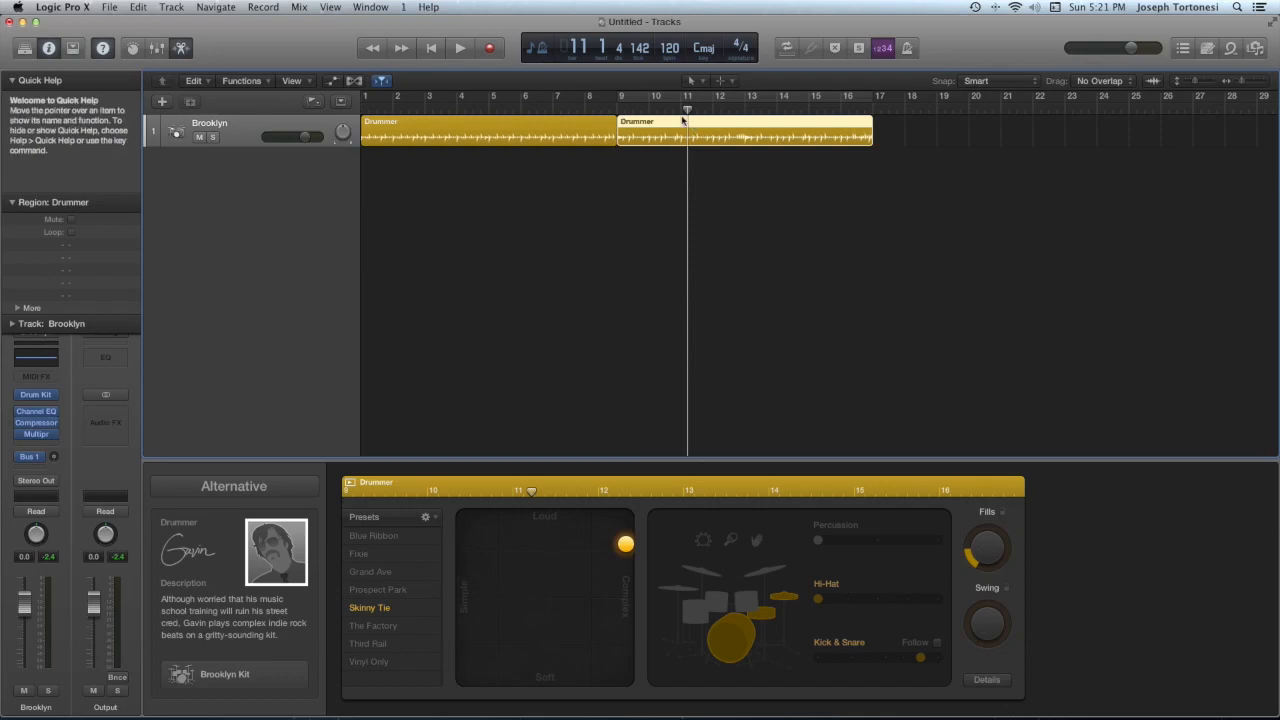
{"action": "left_click_drag", "start_coordinate": [687, 108], "coordinate": [617, 108]}
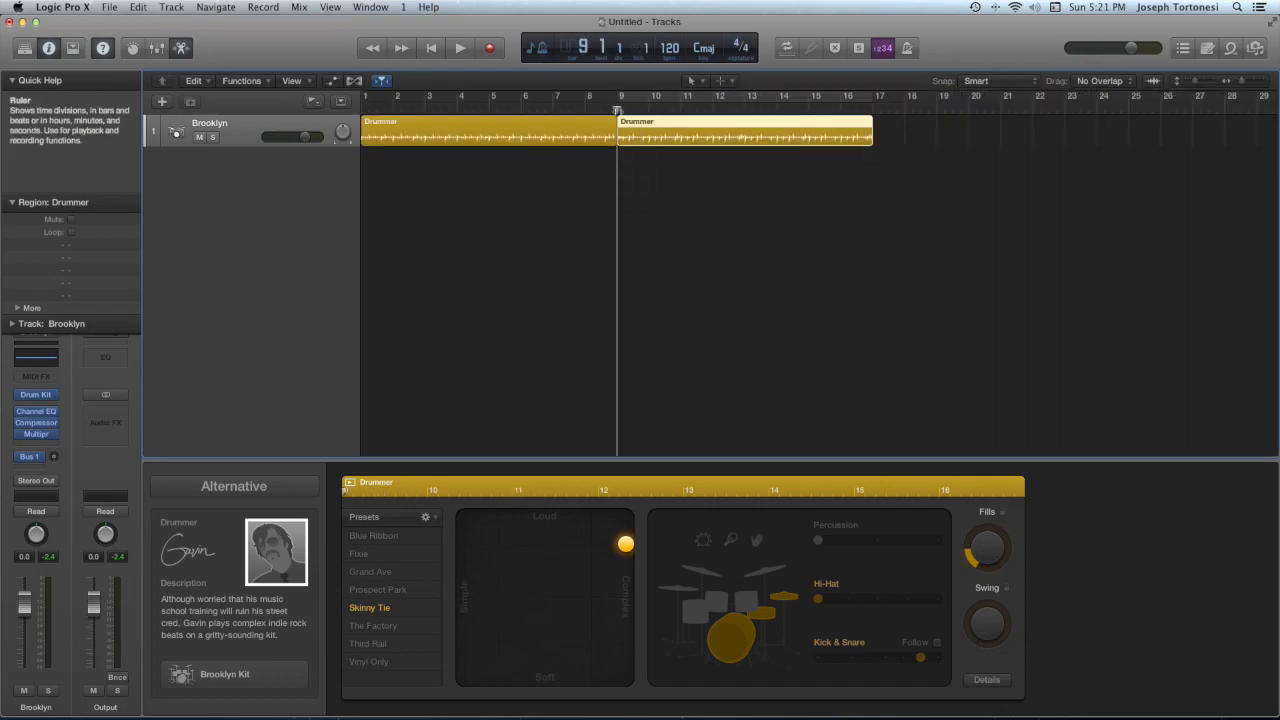
{"action": "left_click", "coordinate": [459, 48]}
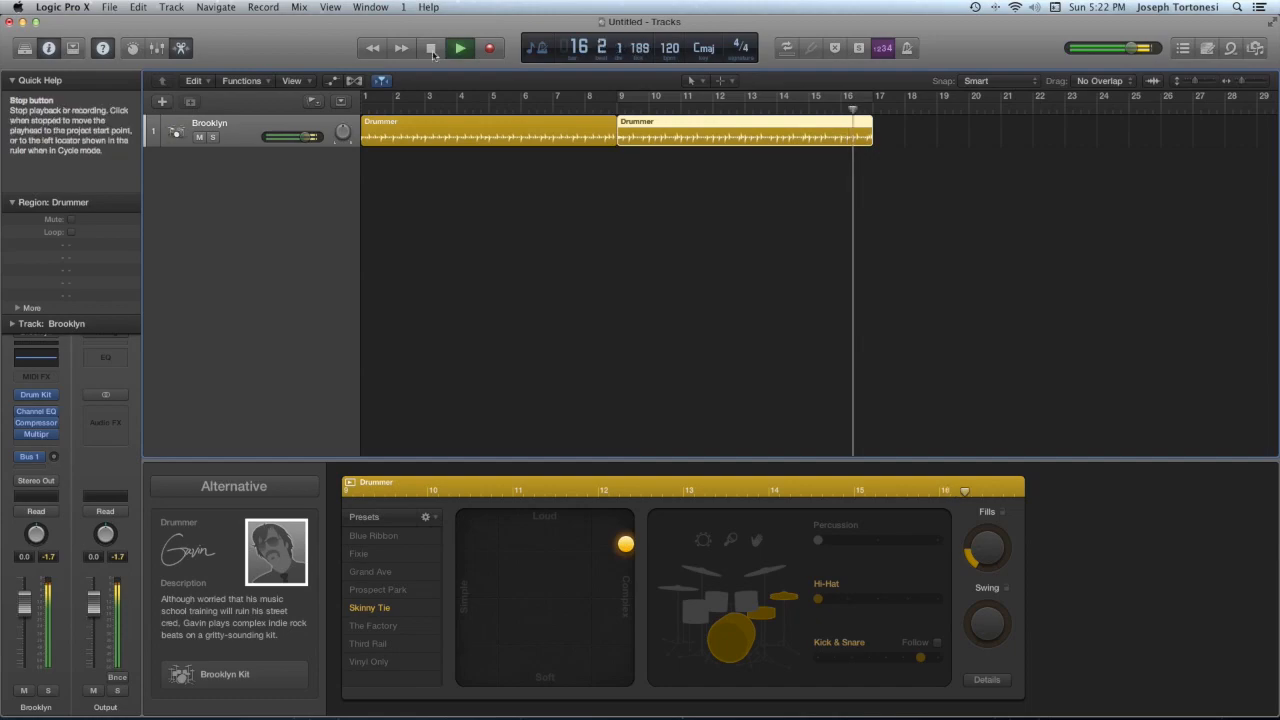
{"action": "left_click", "coordinate": [432, 50]}
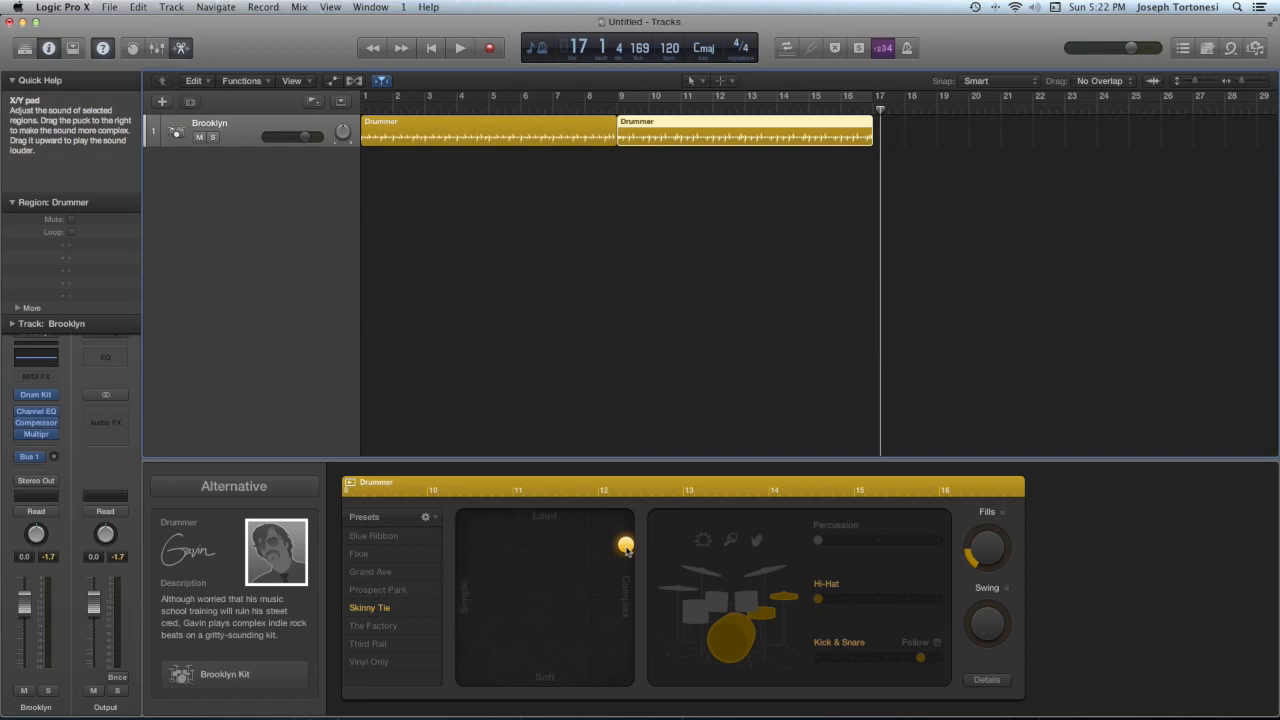
Move the second region's X/Y puck to the centre of the pad and play it from bar 9
{"action": "left_click_drag", "start_coordinate": [626, 547], "coordinate": [545, 598]}
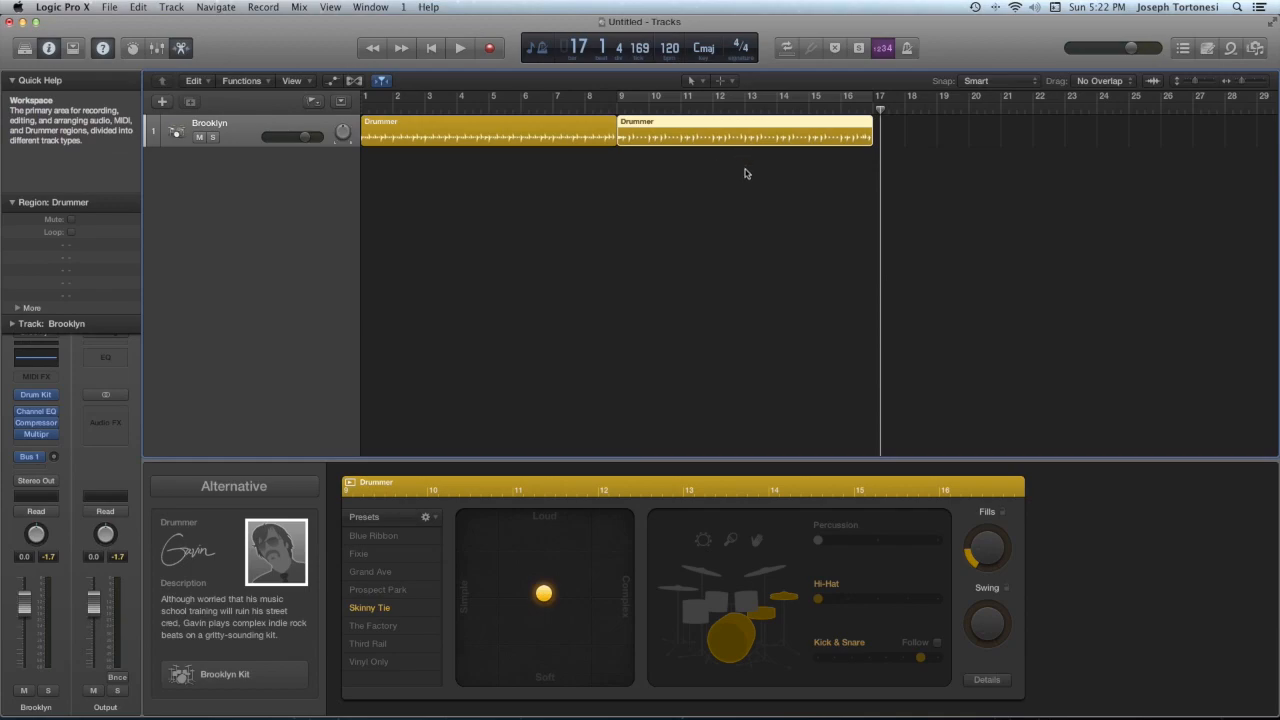
{"action": "left_click", "coordinate": [750, 171]}
{"action": "left_click_drag", "start_coordinate": [880, 108], "coordinate": [618, 109]}
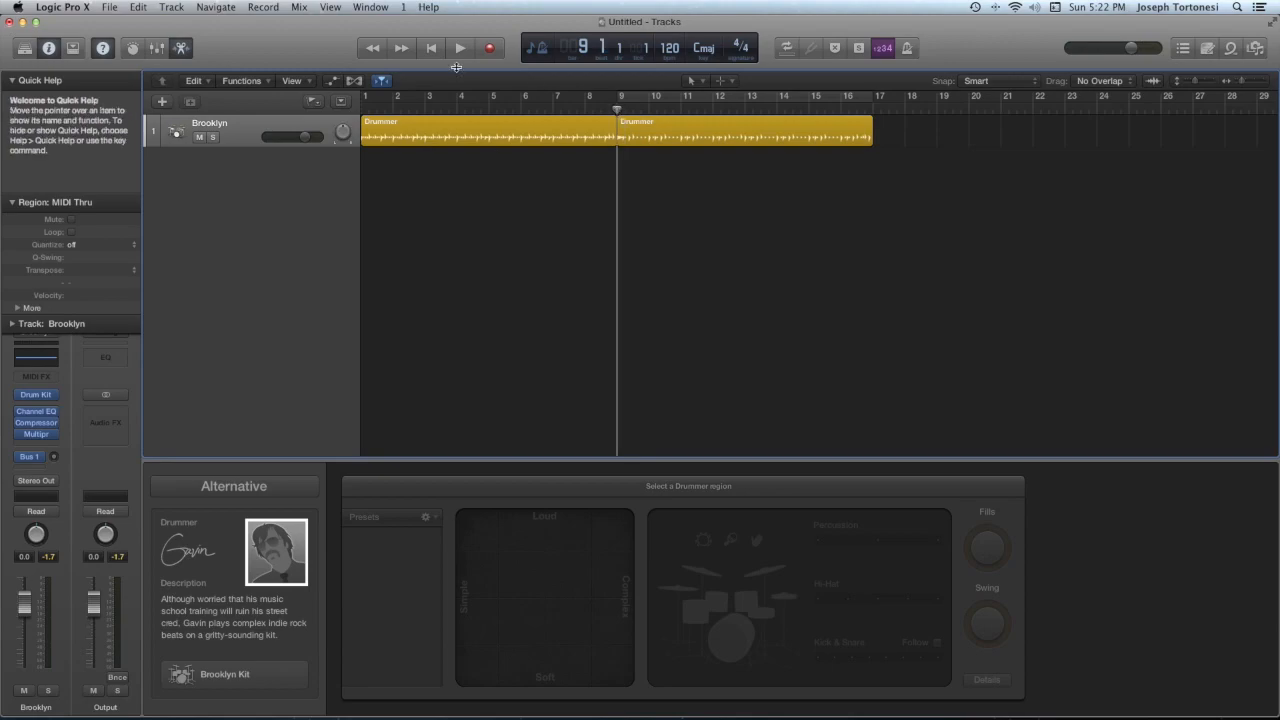
{"action": "left_click", "coordinate": [459, 52]}
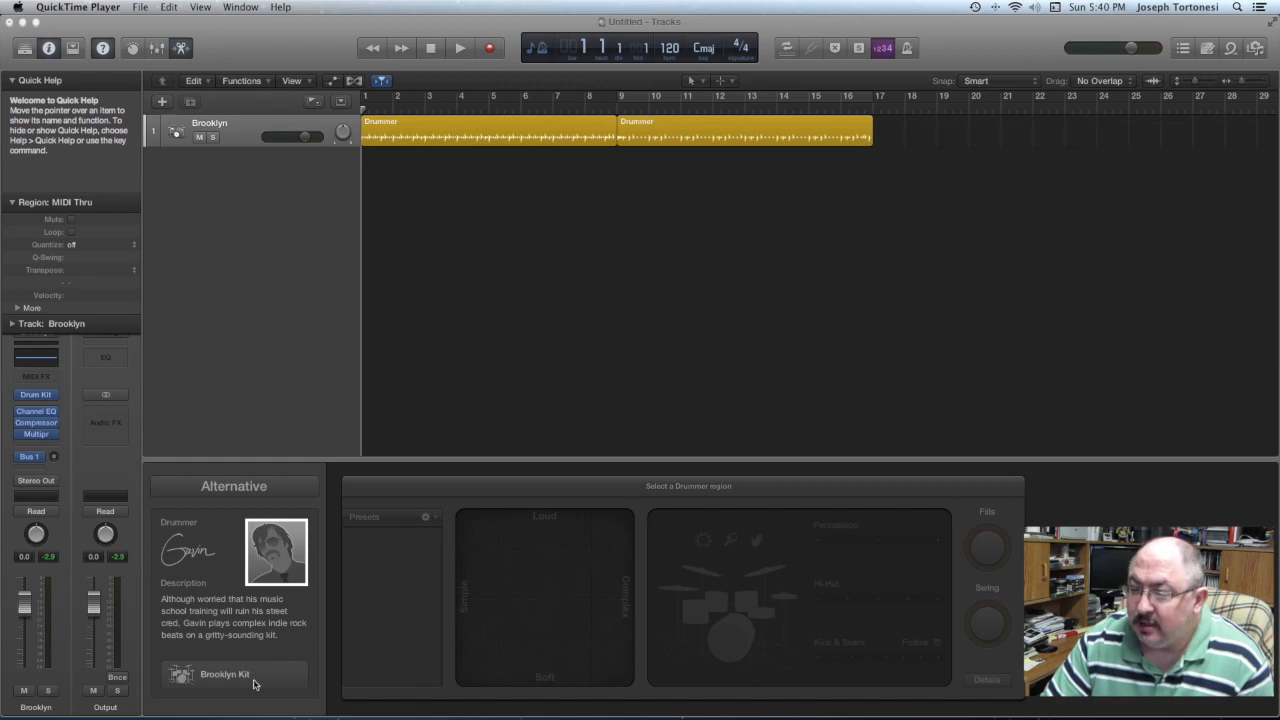
Open the Brooklyn Kit in Drum Kit Designer, look over the list of available kits and play the track
{"action": "left_click", "coordinate": [258, 676]}
{"action": "left_click", "coordinate": [258, 676]}
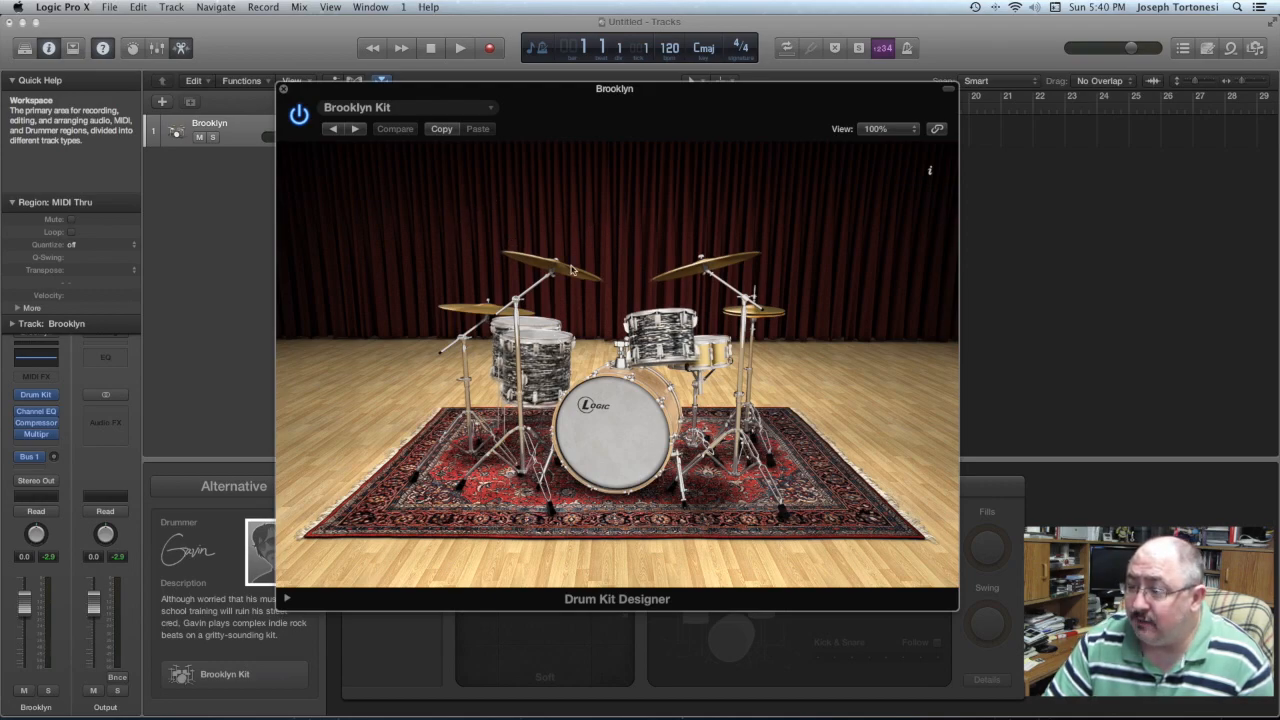
{"action": "left_click", "coordinate": [491, 110]}
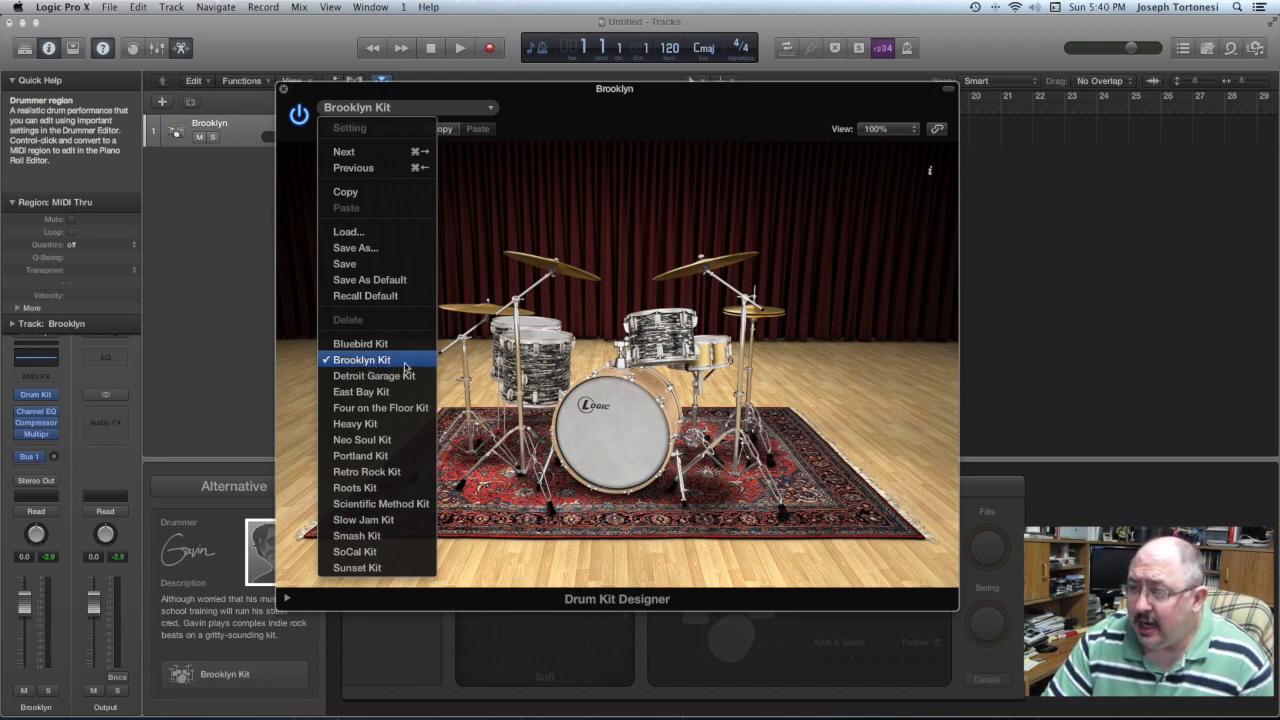
{"action": "left_click", "coordinate": [325, 47]}
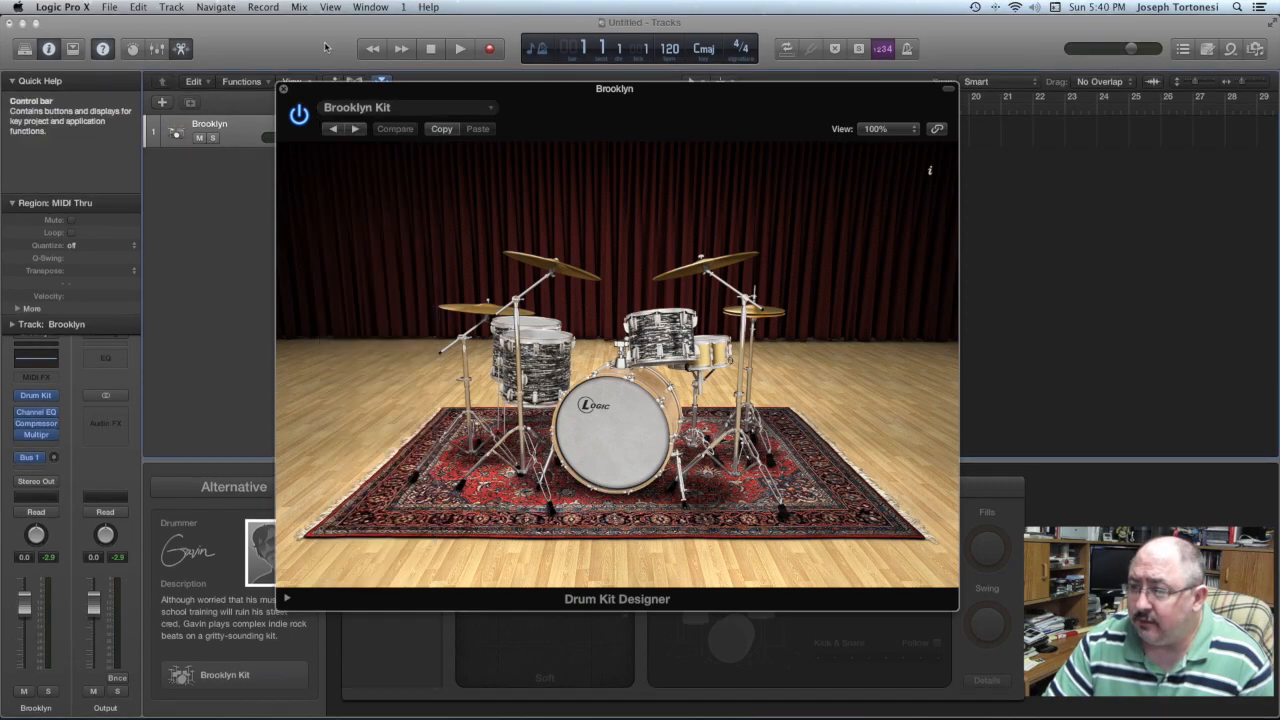
{"action": "left_click", "coordinate": [460, 50]}
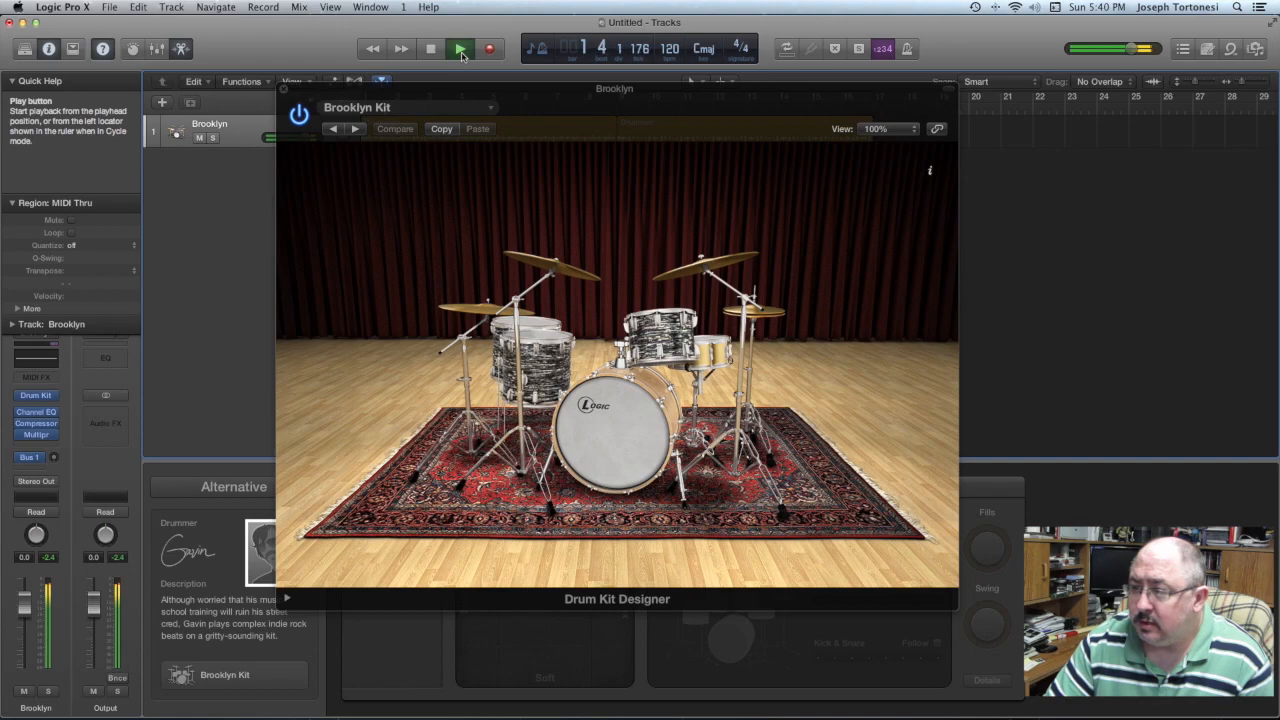
Switch Drum Kit Designer to the Bluebird Kit and play the track from the start to hear it
{"action": "left_click", "coordinate": [488, 108]}
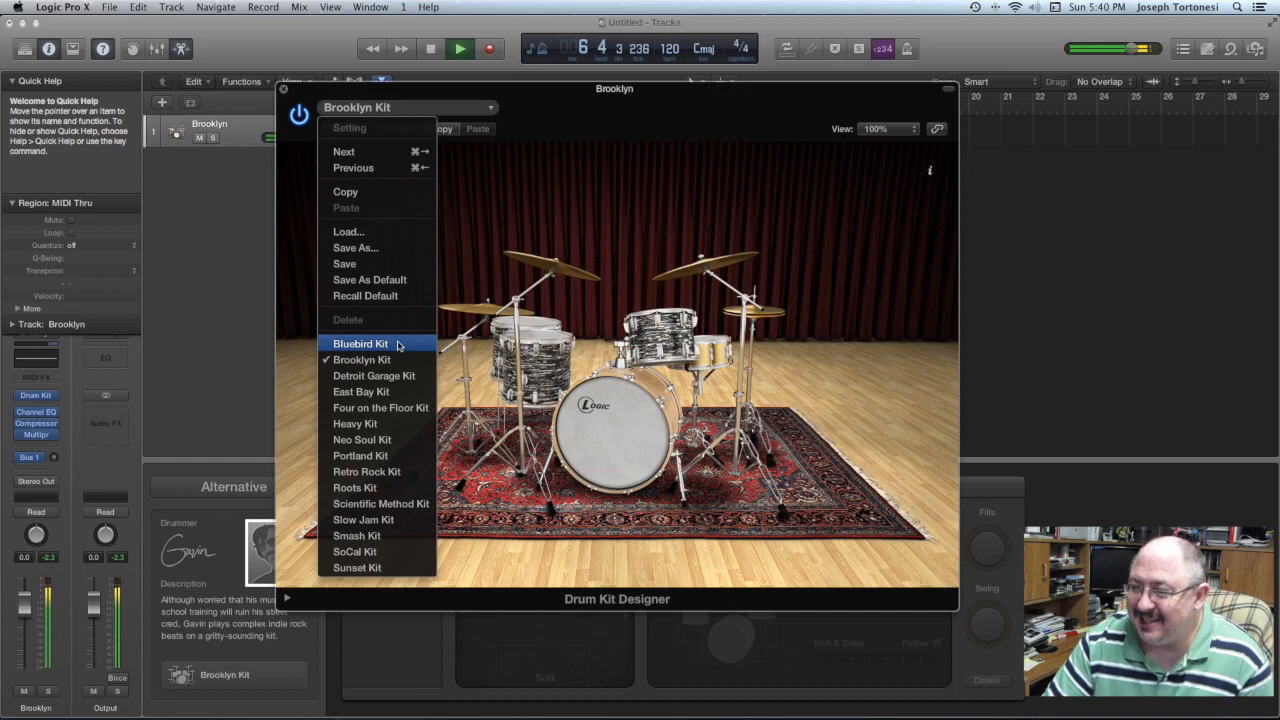
{"action": "left_click", "coordinate": [398, 346]}
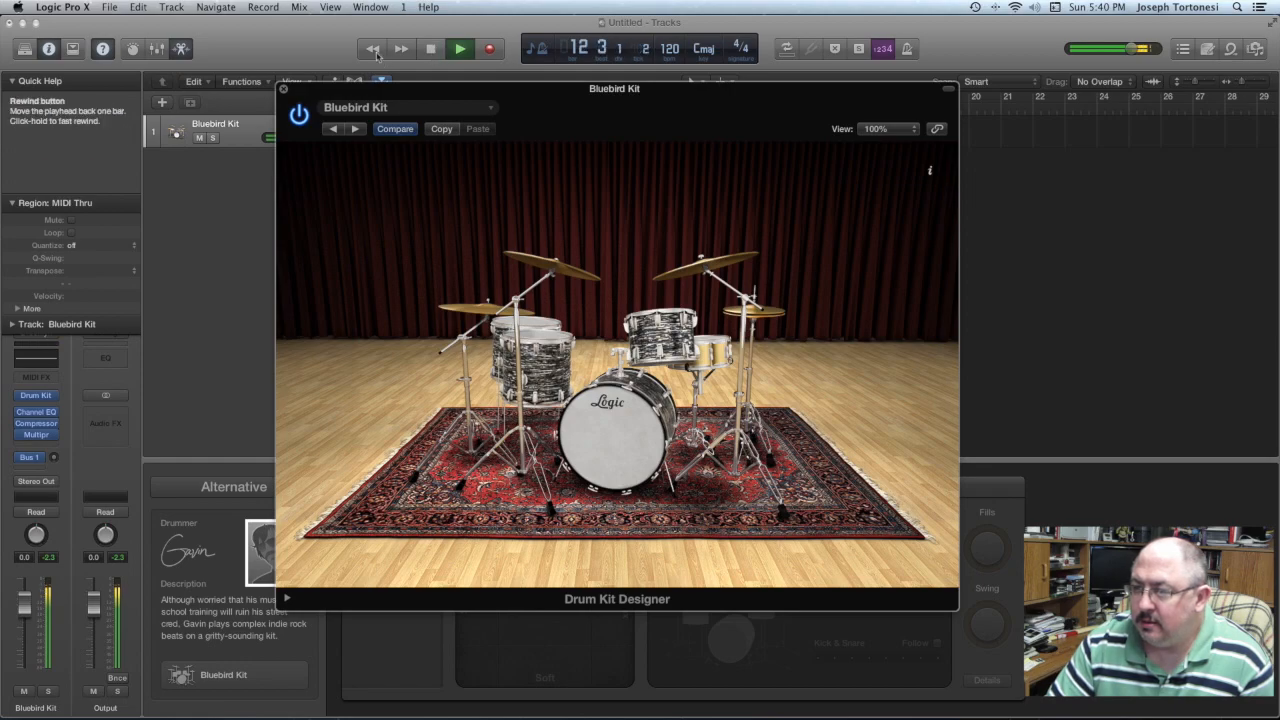
{"action": "left_click", "coordinate": [462, 50]}
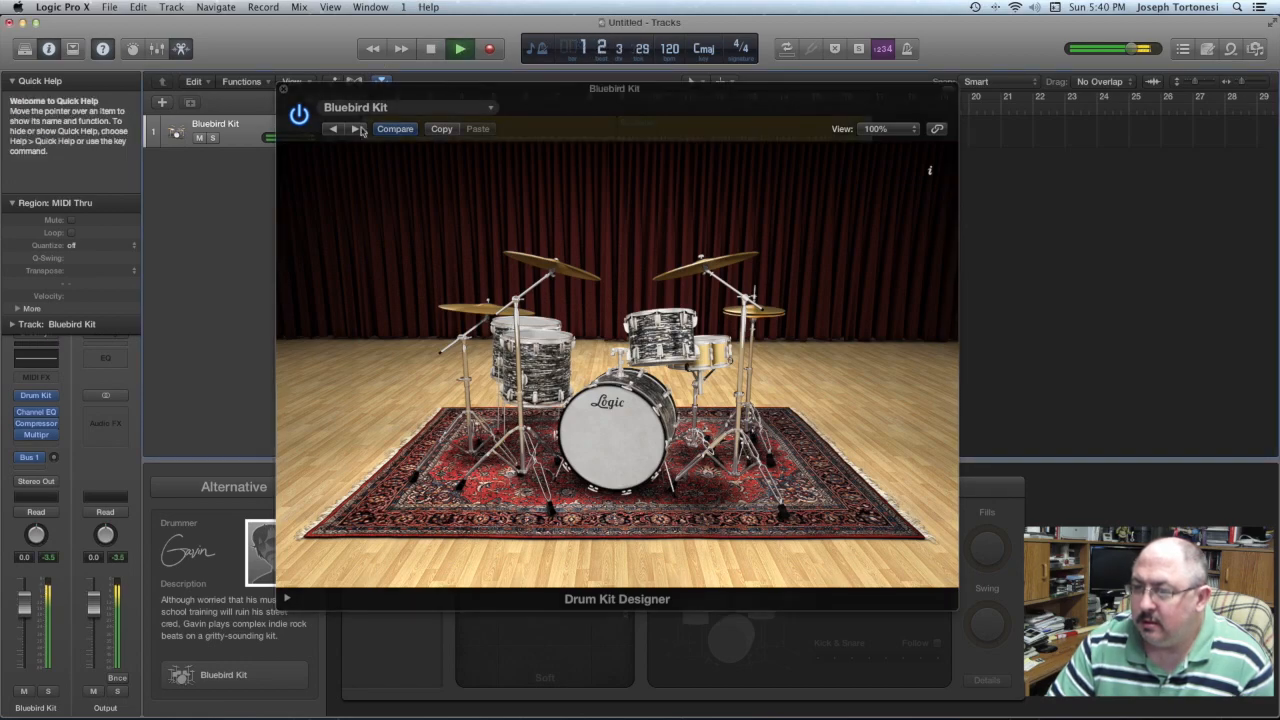
Audition the Detroit Garage Kit during playback, load the East Bay Kit and restart the track from the beginning
{"action": "left_click", "coordinate": [444, 111]}
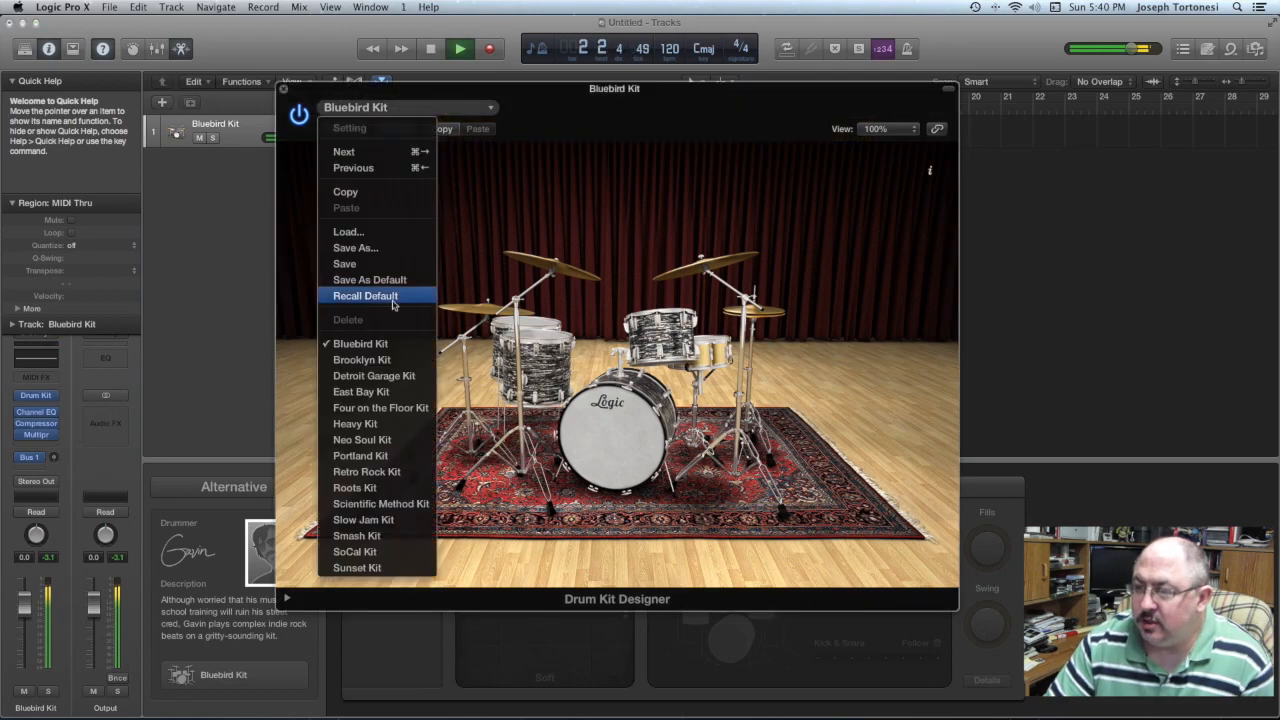
{"action": "left_click", "coordinate": [400, 377]}
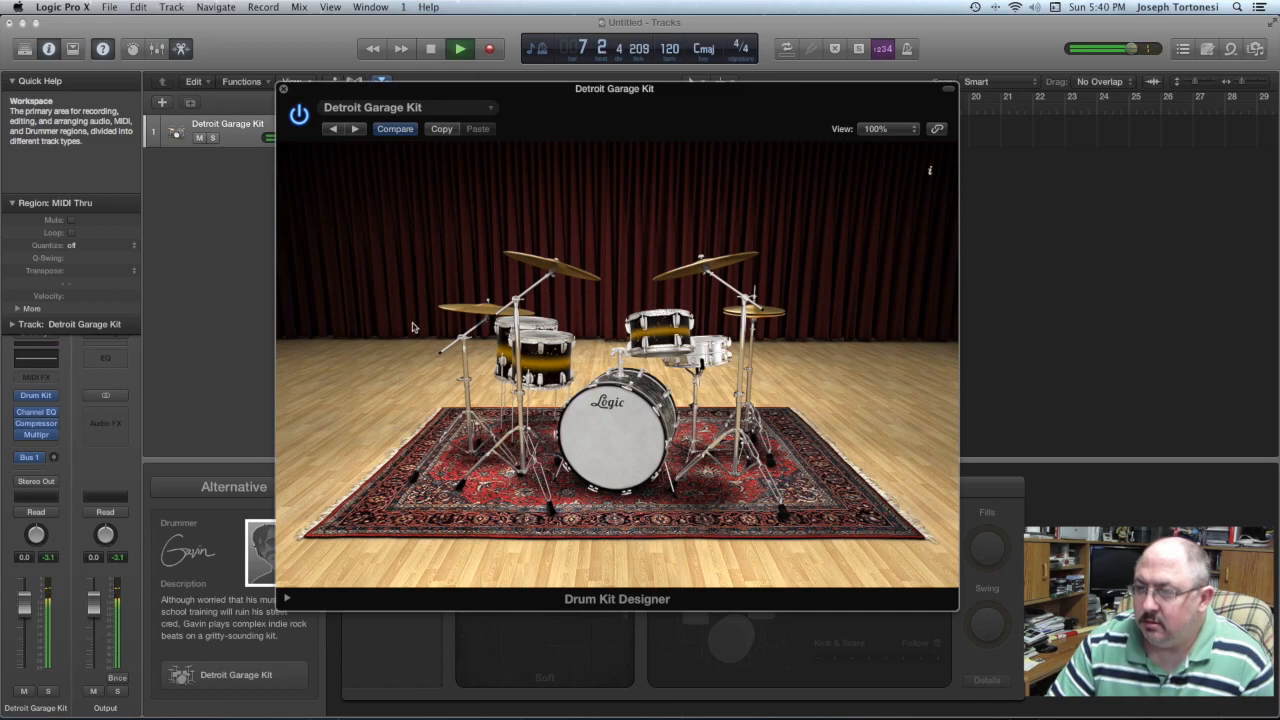
{"action": "left_click", "coordinate": [448, 112]}
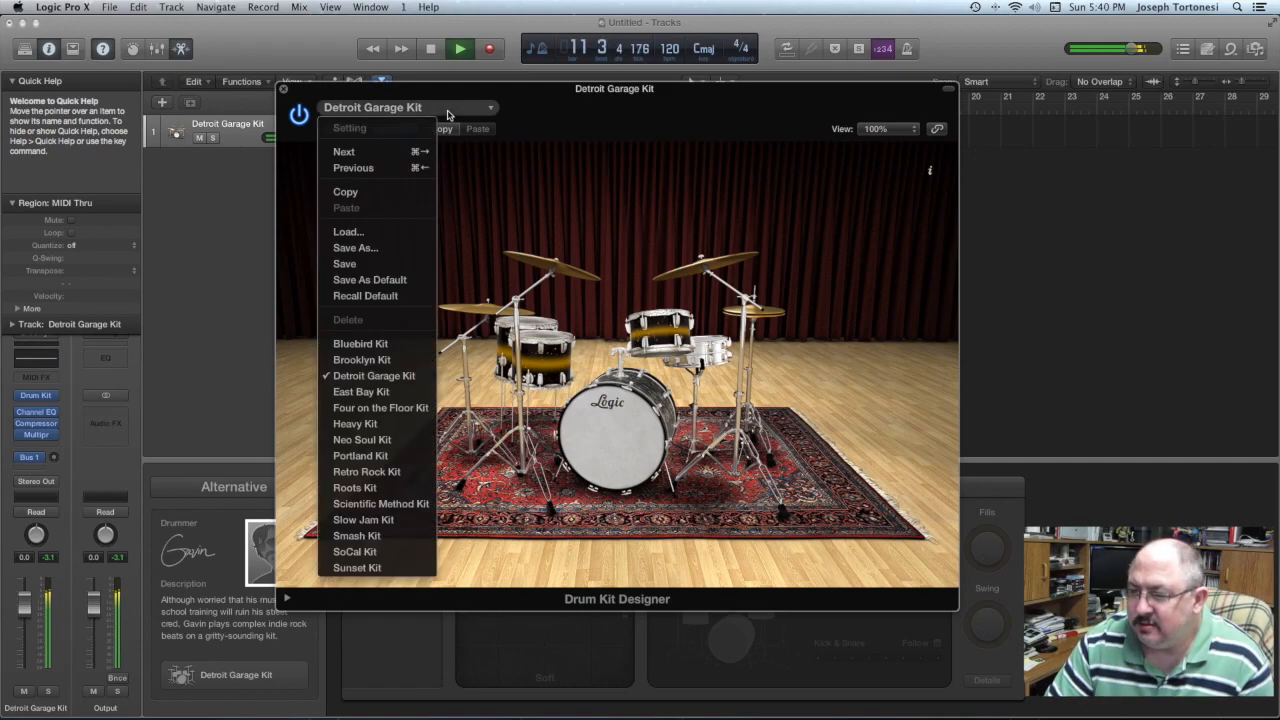
{"action": "left_click", "coordinate": [413, 397]}
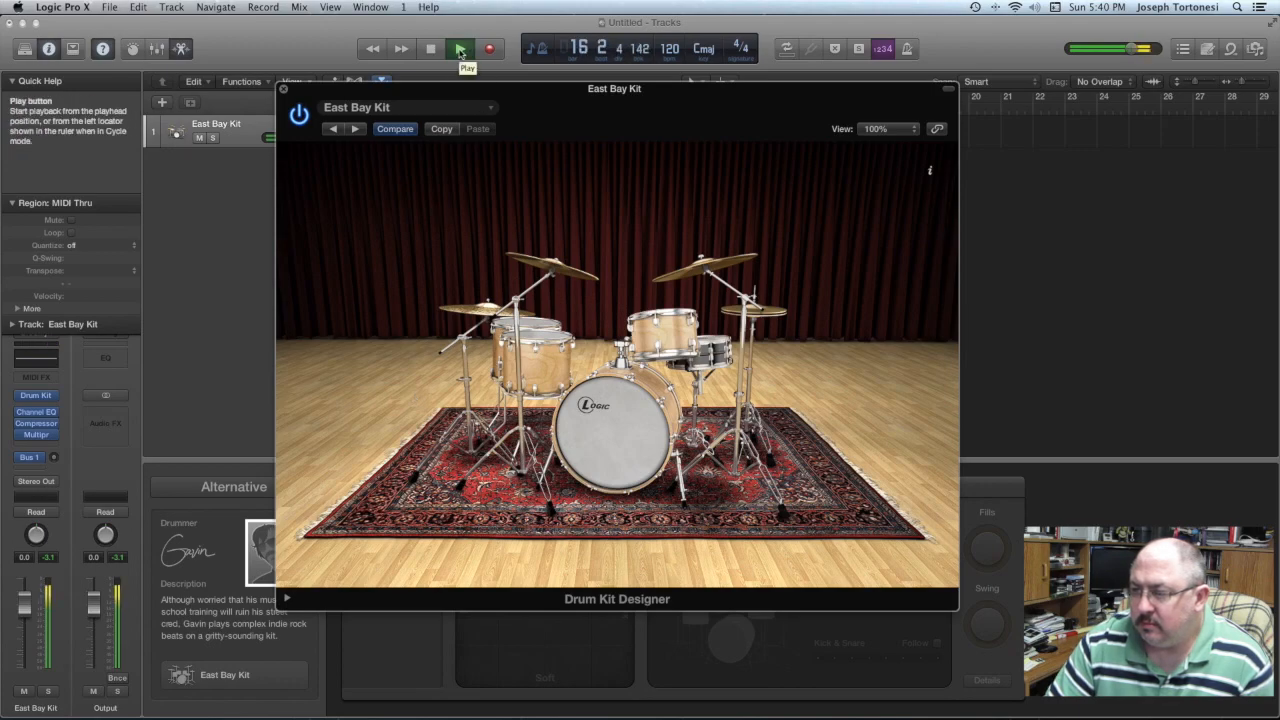
{"action": "left_click", "coordinate": [460, 50]}
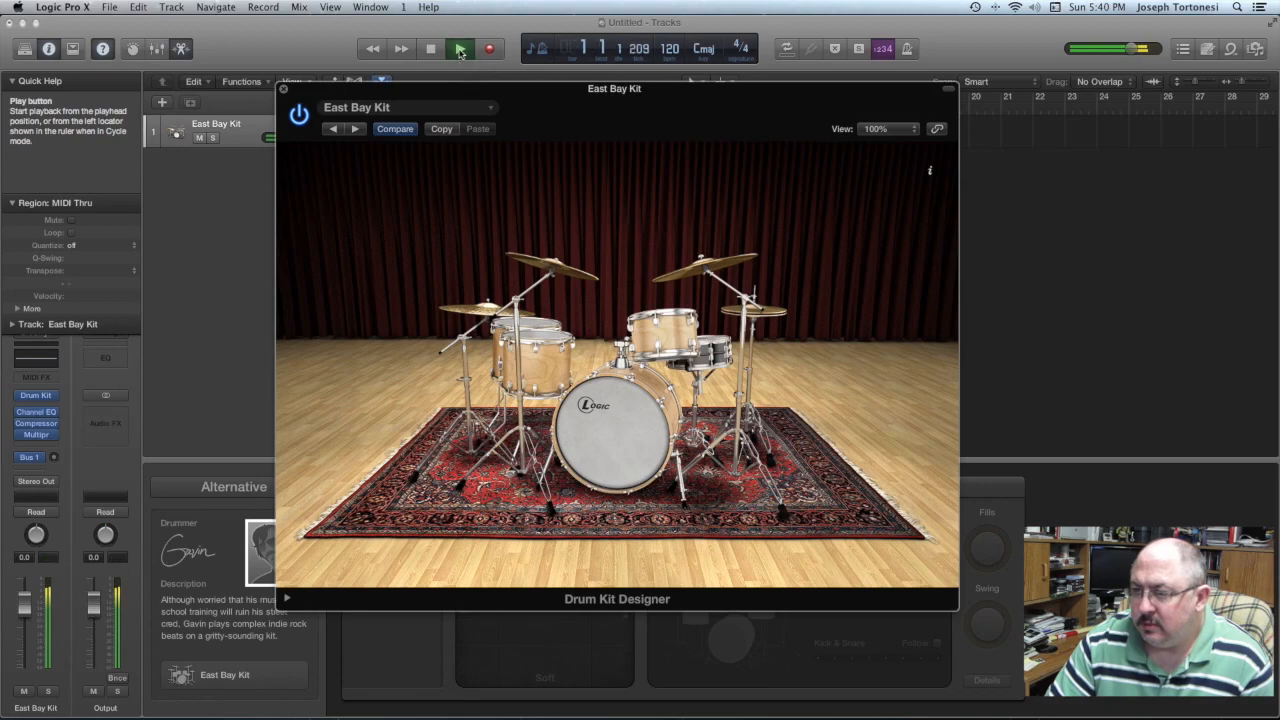
Audition the Four on the Floor Kit during playback, load the Heavy Kit and restart the track from the beginning
{"action": "left_click", "coordinate": [439, 112]}
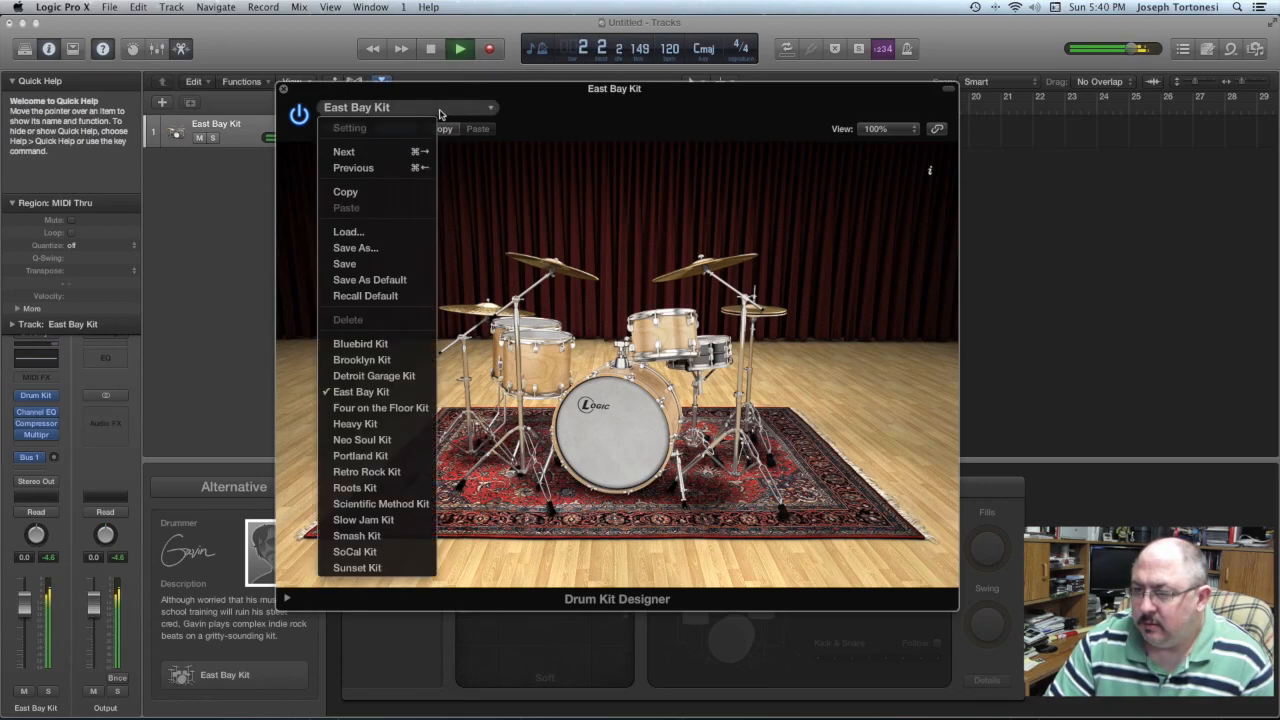
{"action": "left_click", "coordinate": [400, 408]}
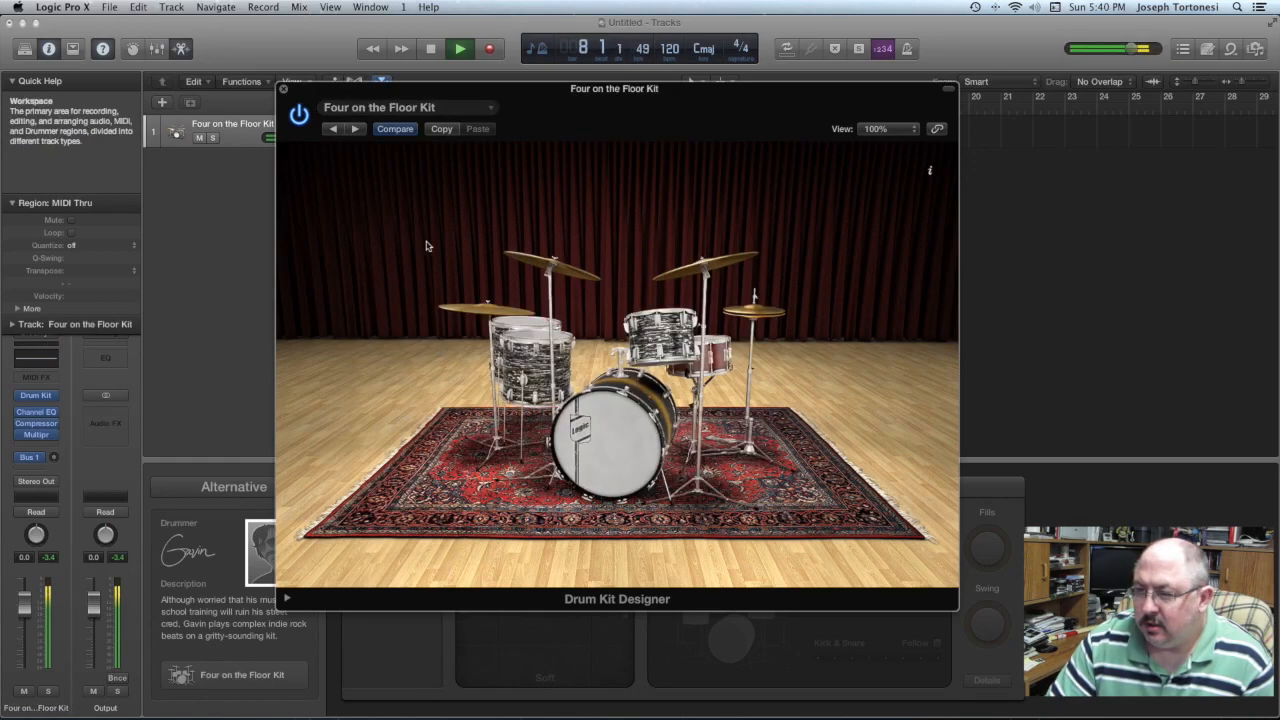
{"action": "left_click", "coordinate": [459, 112]}
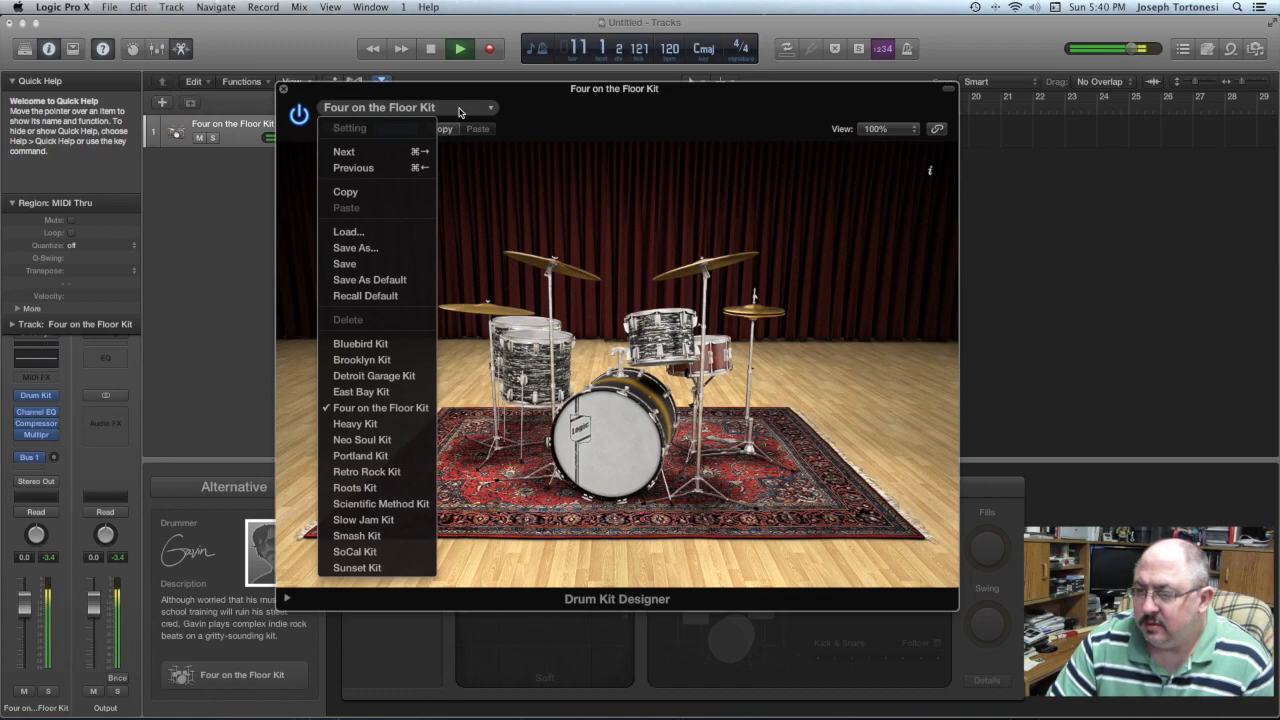
{"action": "left_click", "coordinate": [397, 429]}
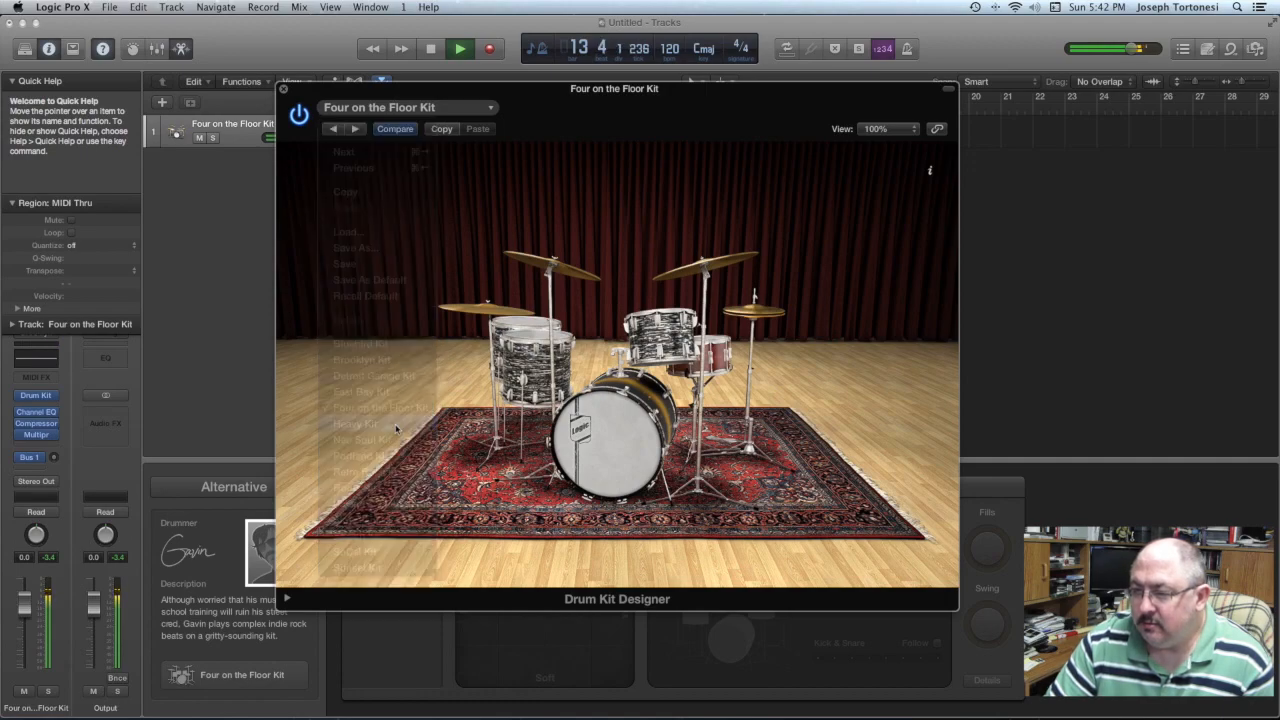
{"action": "left_click", "coordinate": [460, 54]}
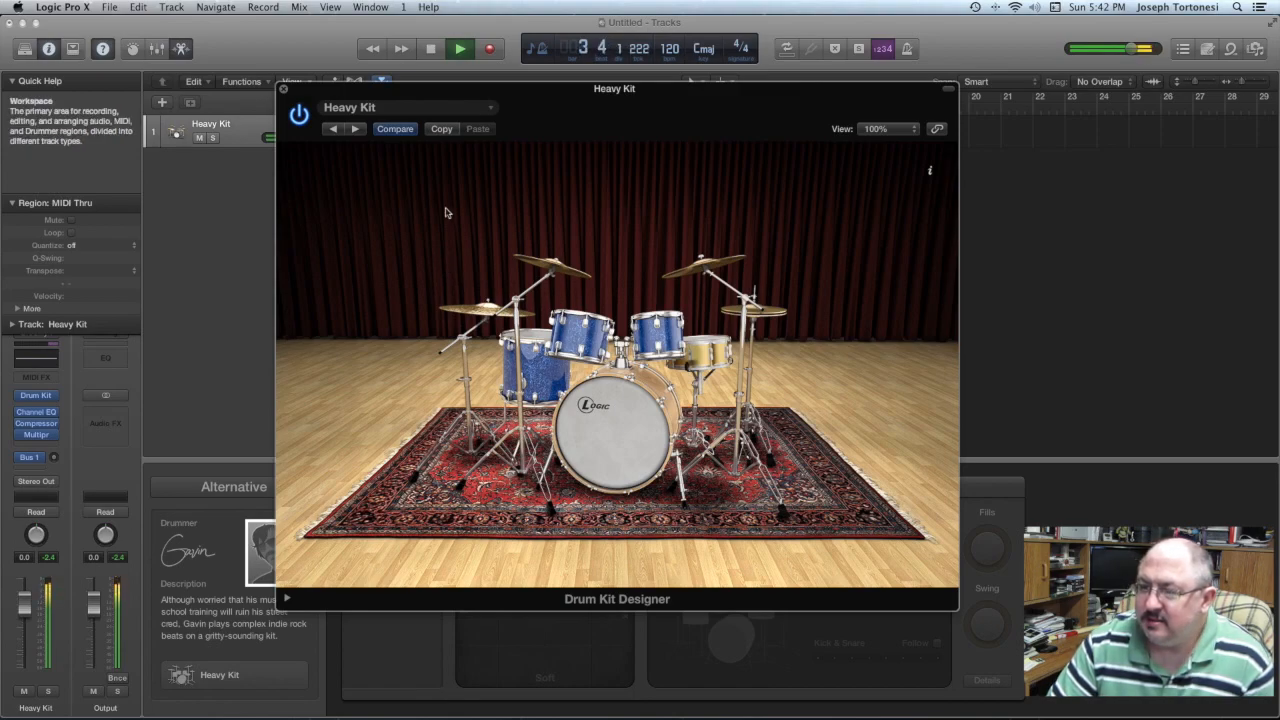
Audition the Neo Soul Kit during playback, load the Portland Kit and restart the track from the beginning
{"action": "left_click", "coordinate": [489, 110]}
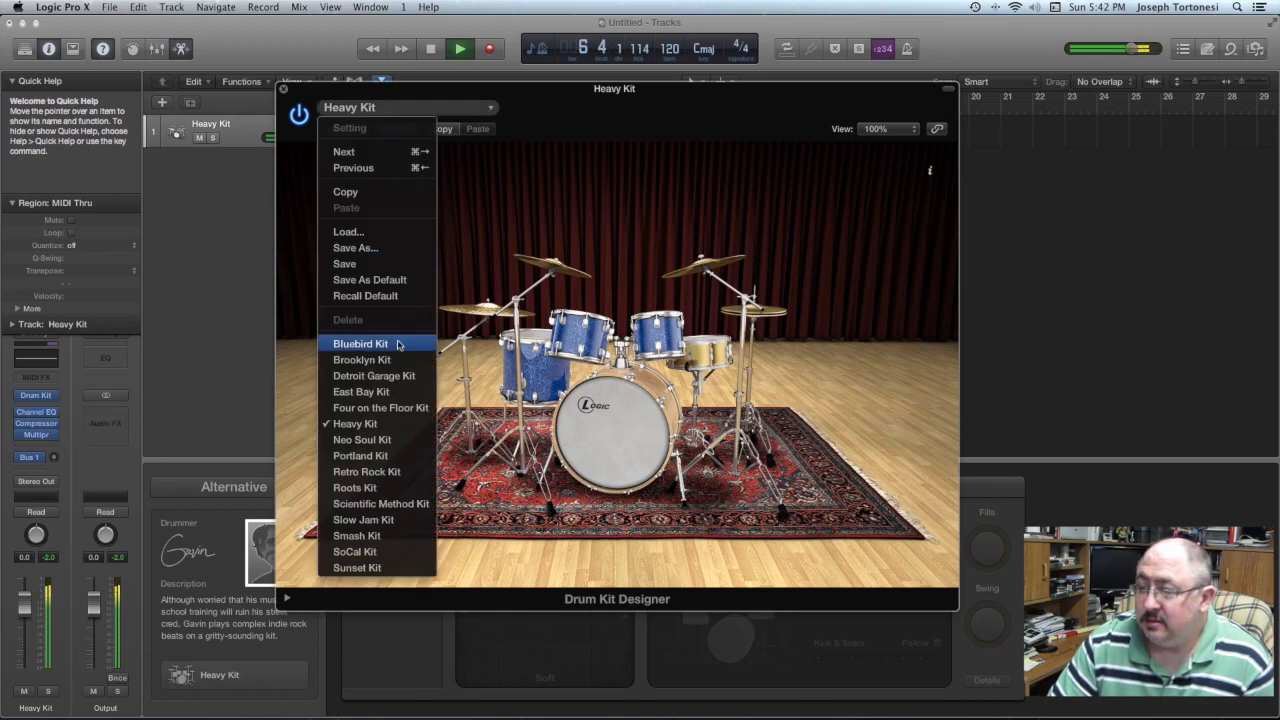
{"action": "left_click", "coordinate": [394, 446]}
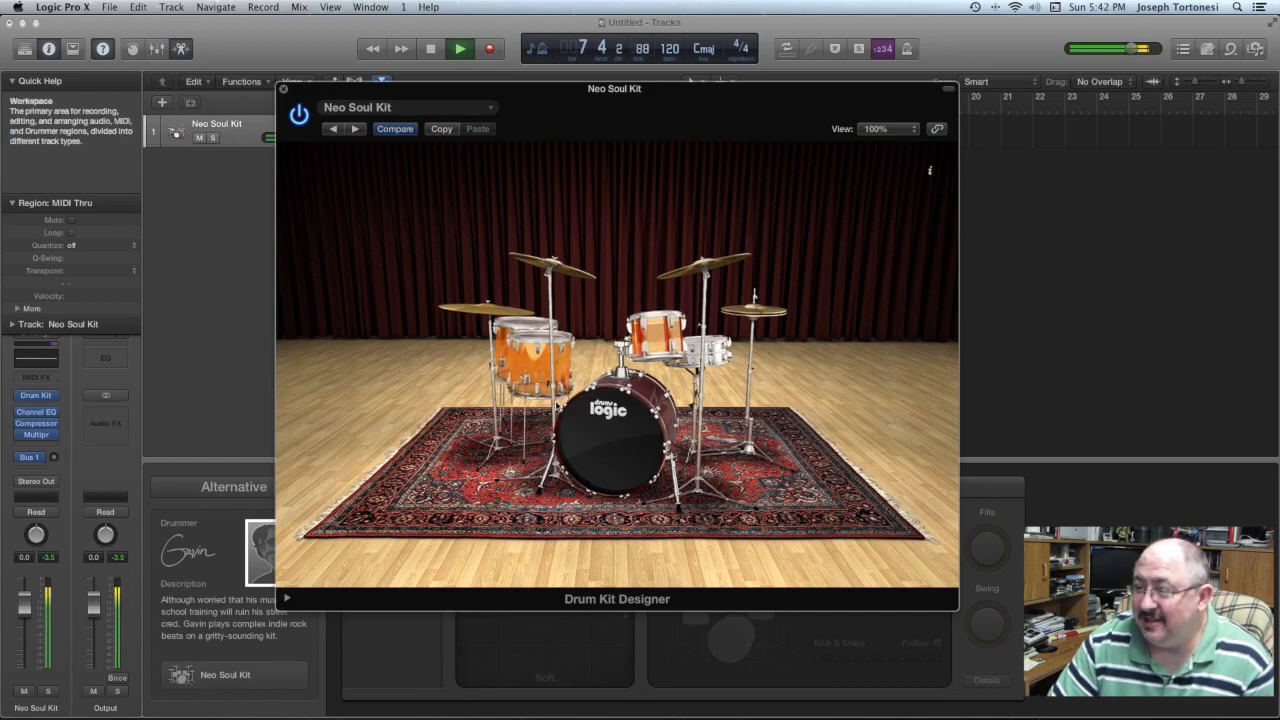
{"action": "left_click", "coordinate": [490, 108]}
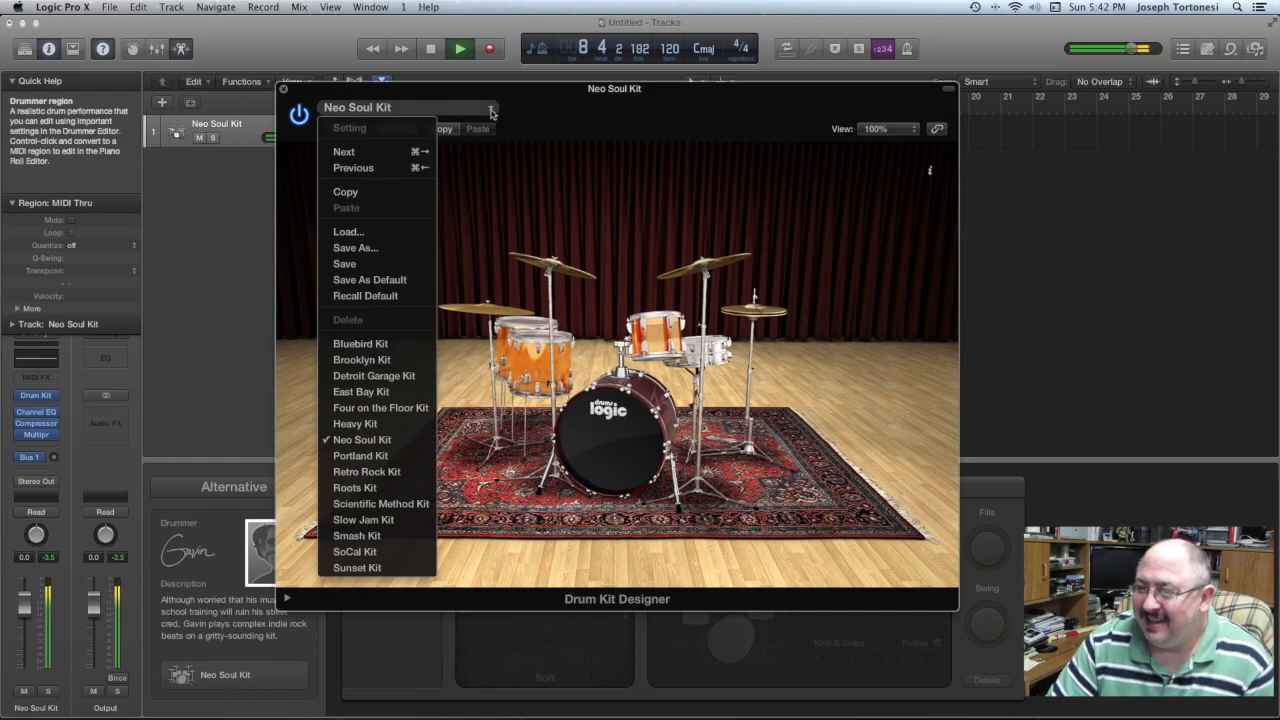
{"action": "left_click", "coordinate": [409, 460]}
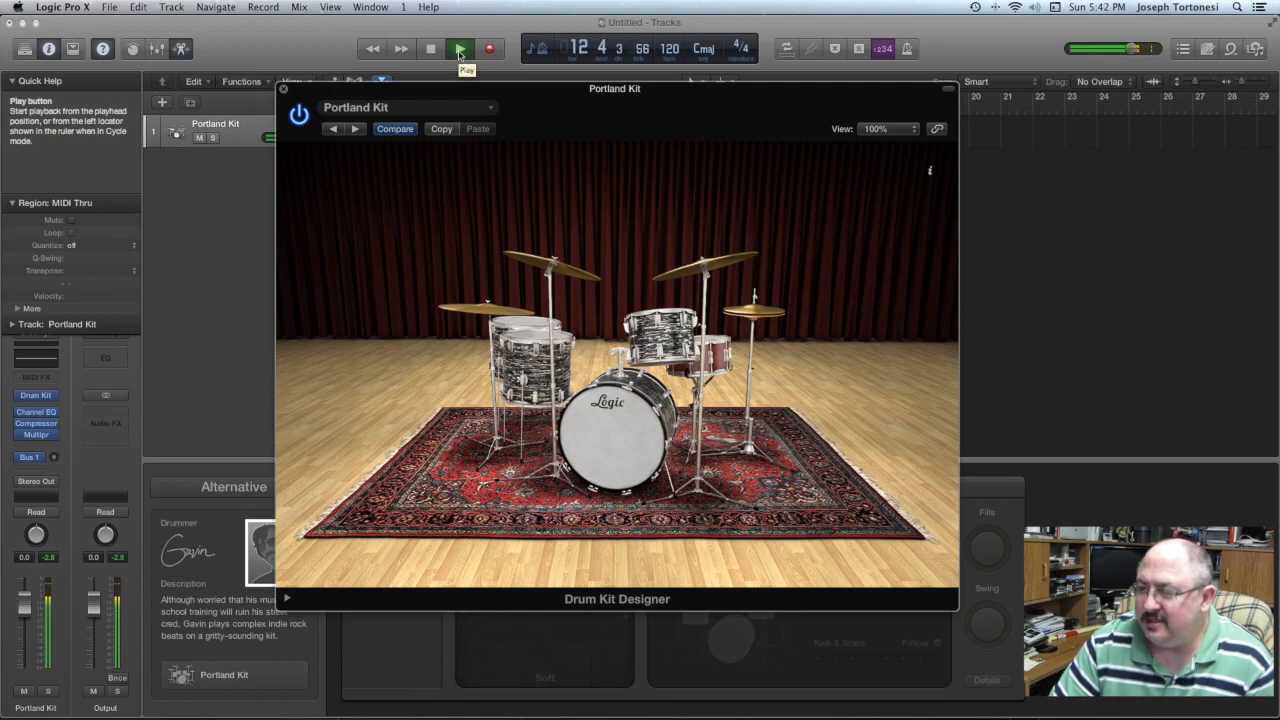
{"action": "left_click", "coordinate": [460, 50]}
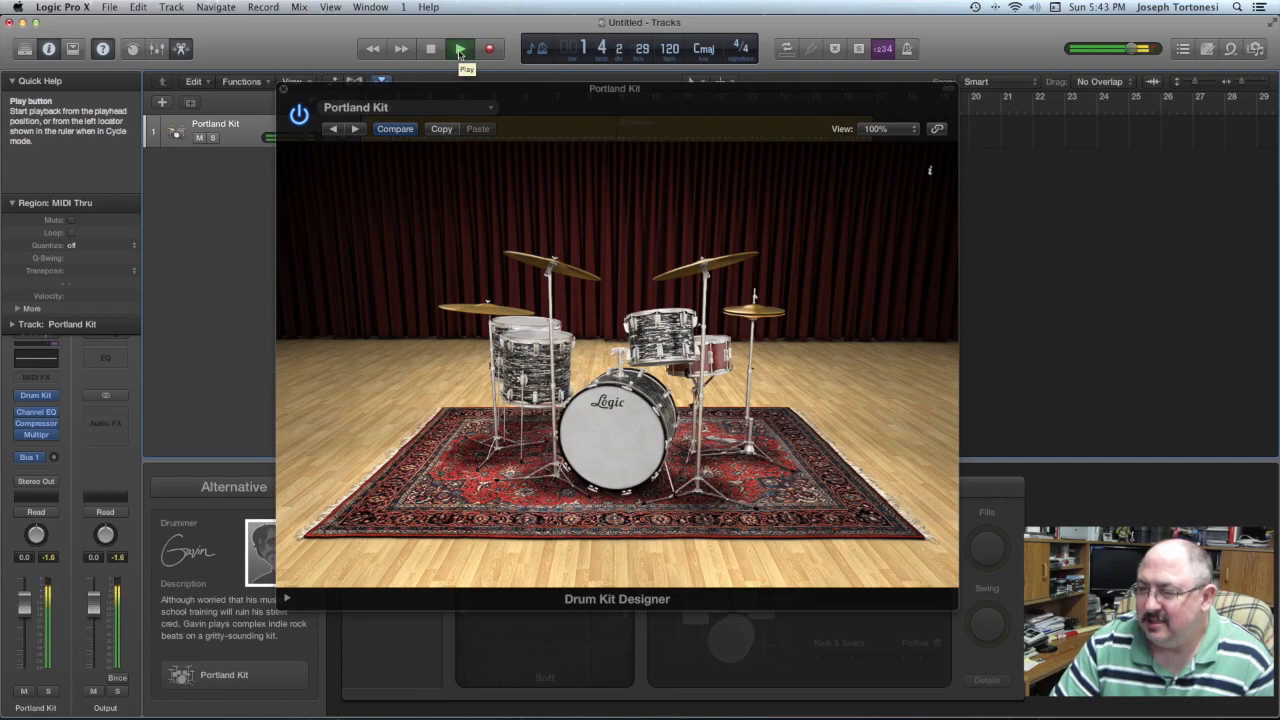
Load the SoCal Kit, listen to it with the track and stop playback
{"action": "left_click", "coordinate": [457, 110]}
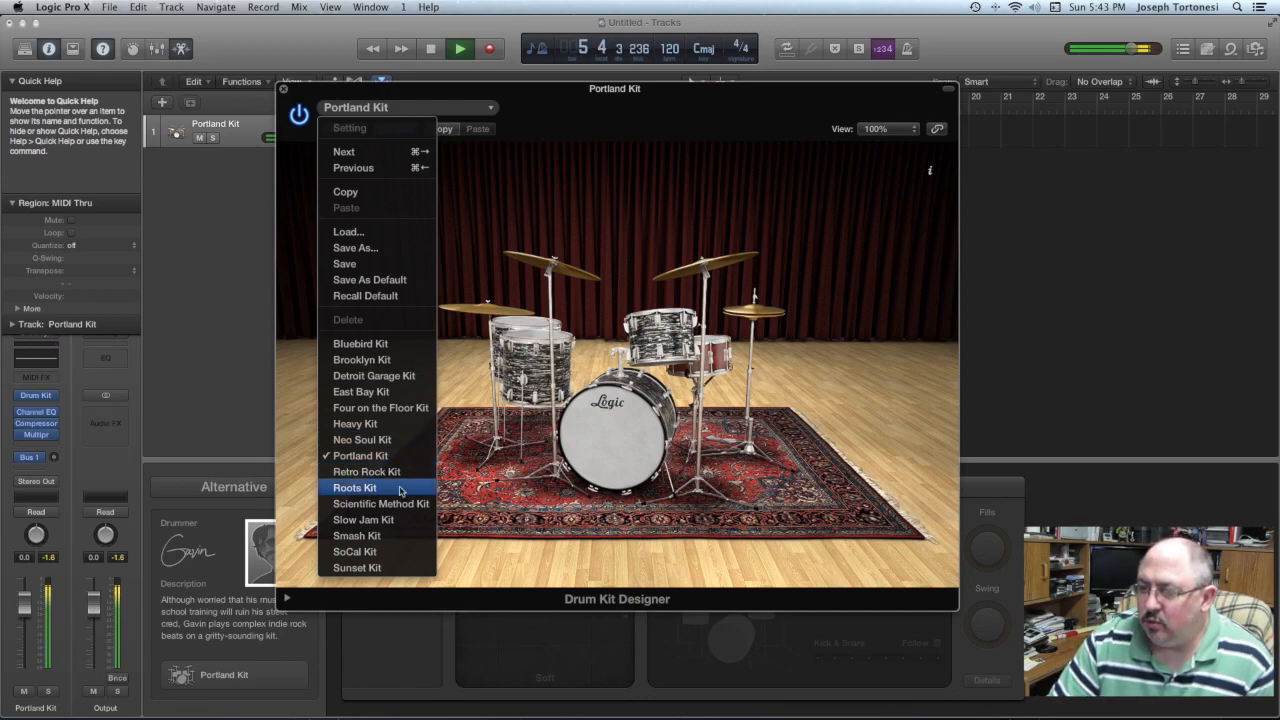
{"action": "left_click", "coordinate": [409, 556]}
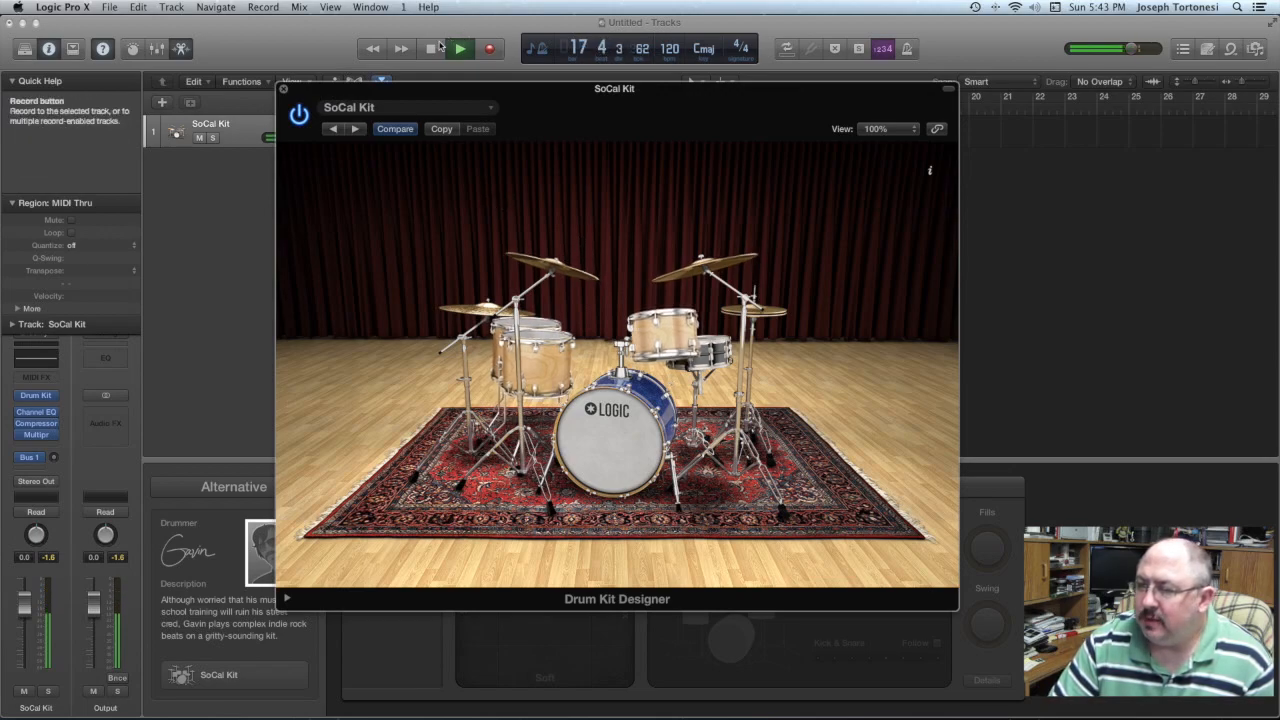
{"action": "left_click", "coordinate": [434, 49]}
{"action": "left_click", "coordinate": [435, 49]}
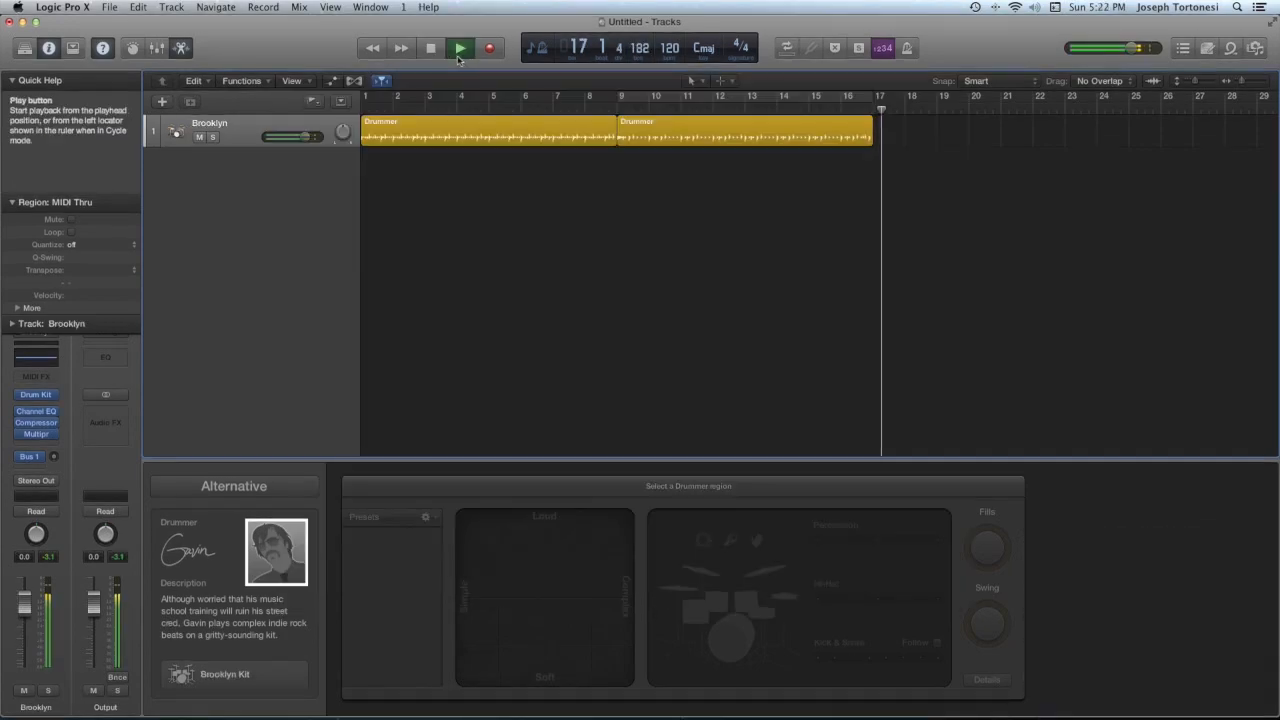
Stop playback of the Brooklyn track and return the playhead to the project start
{"action": "left_click", "coordinate": [431, 48]}
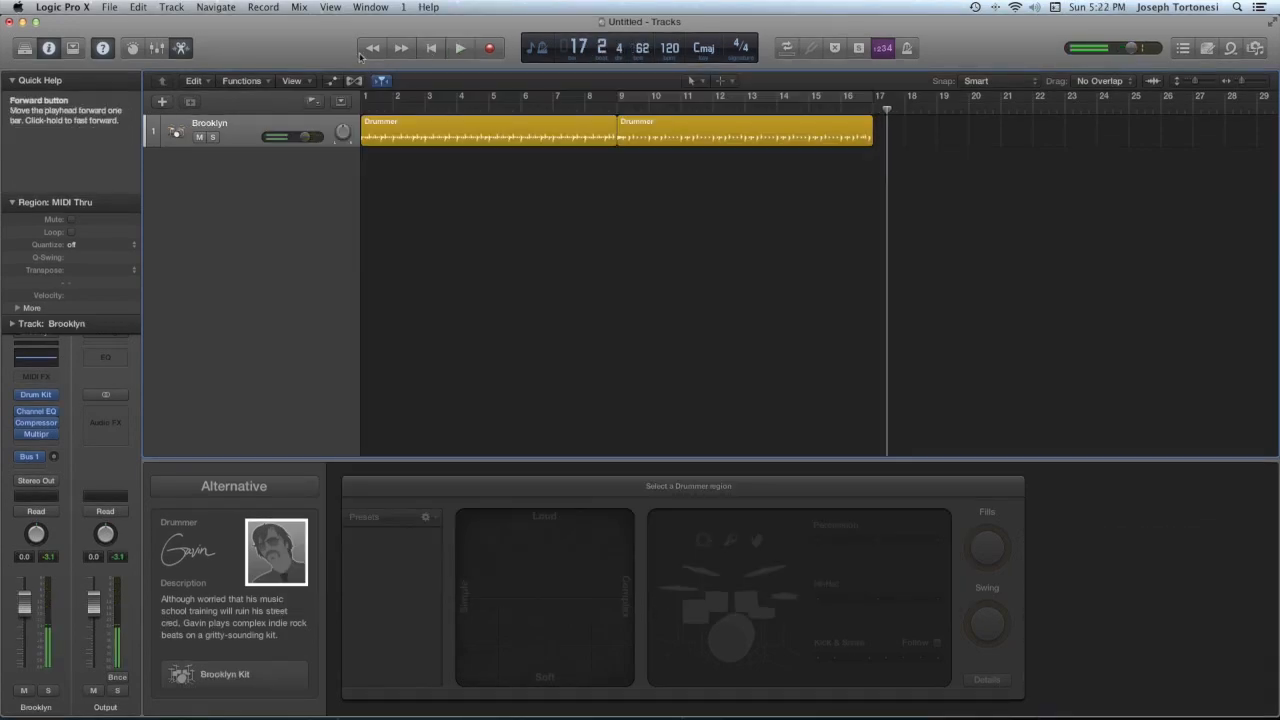
{"action": "left_click", "coordinate": [430, 52]}
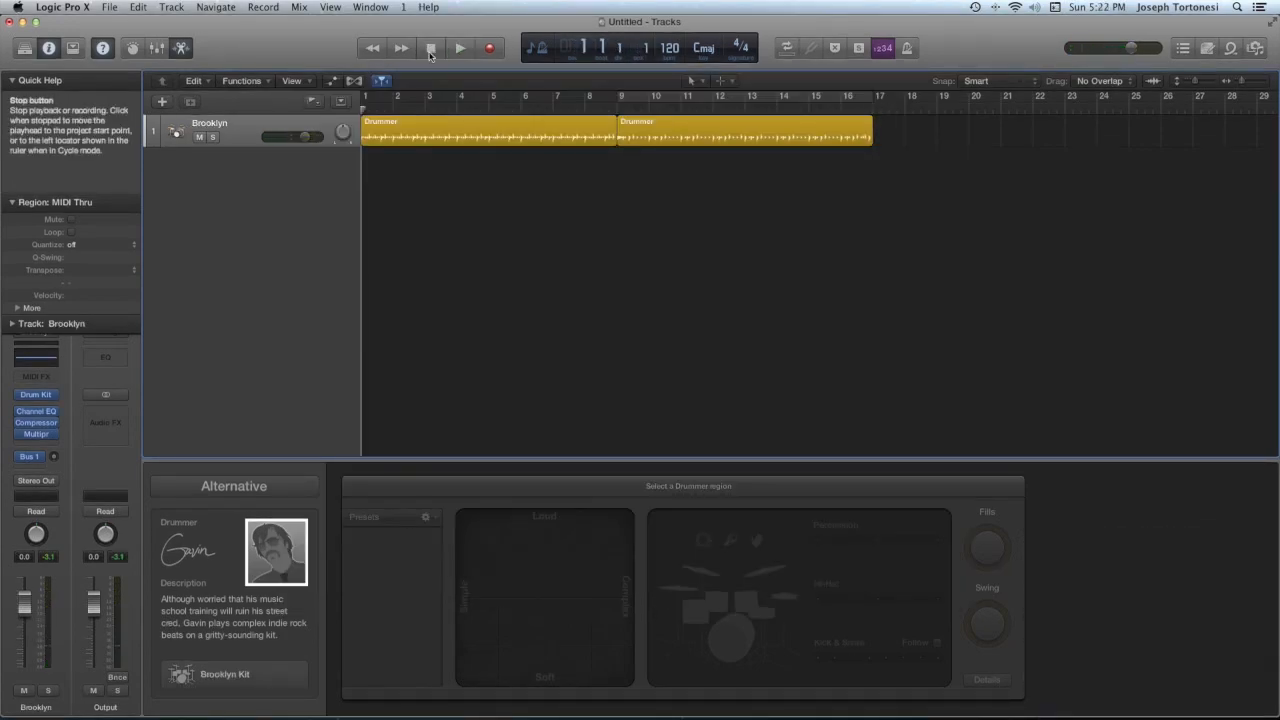